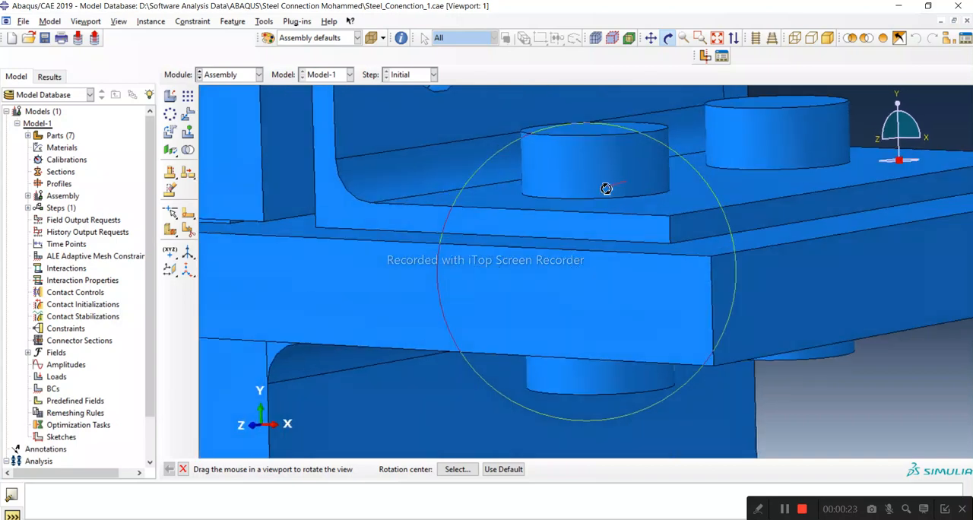
Create a linear pattern of the bolt nearest the plate's origin corner: 2 instances, offset 150, direction 1 reversed away from the plate.
drag(560, 243, 545, 262)
drag(600, 302, 630, 254)
drag(587, 221, 569, 251)
drag(692, 257, 679, 273)
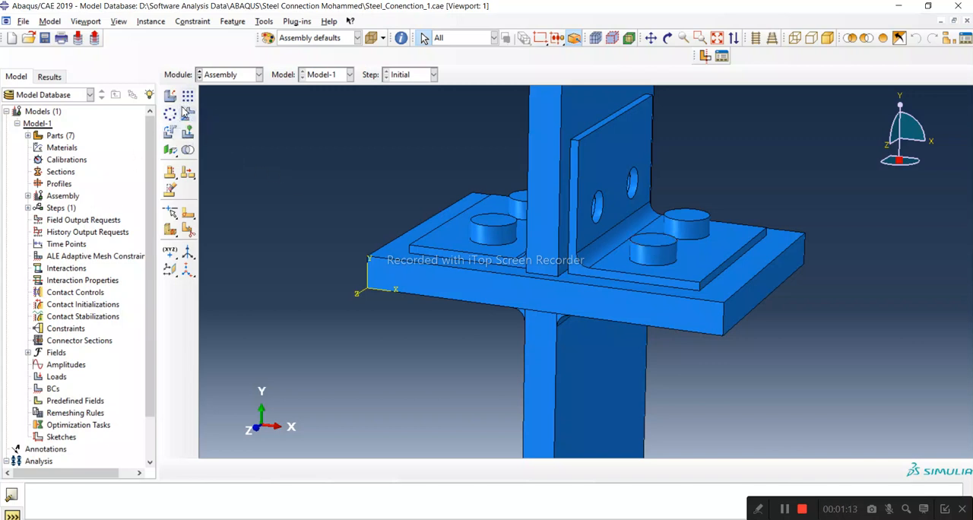
click(187, 113)
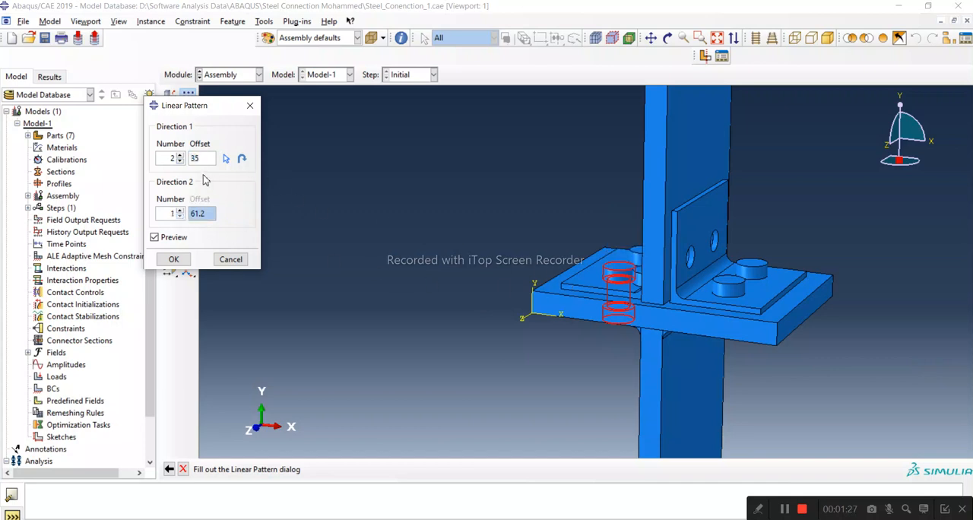
click(241, 159)
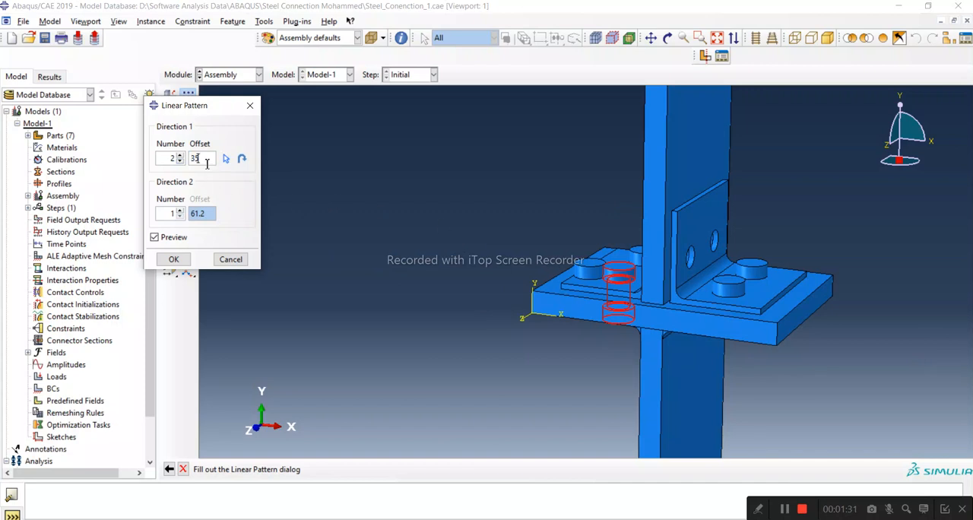
drag(198, 159, 188, 158)
text(150)
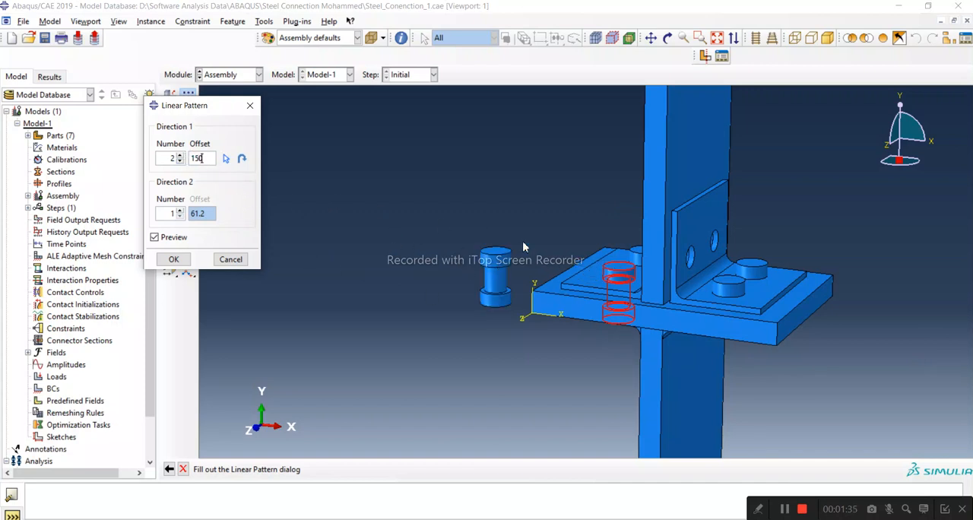
click(174, 259)
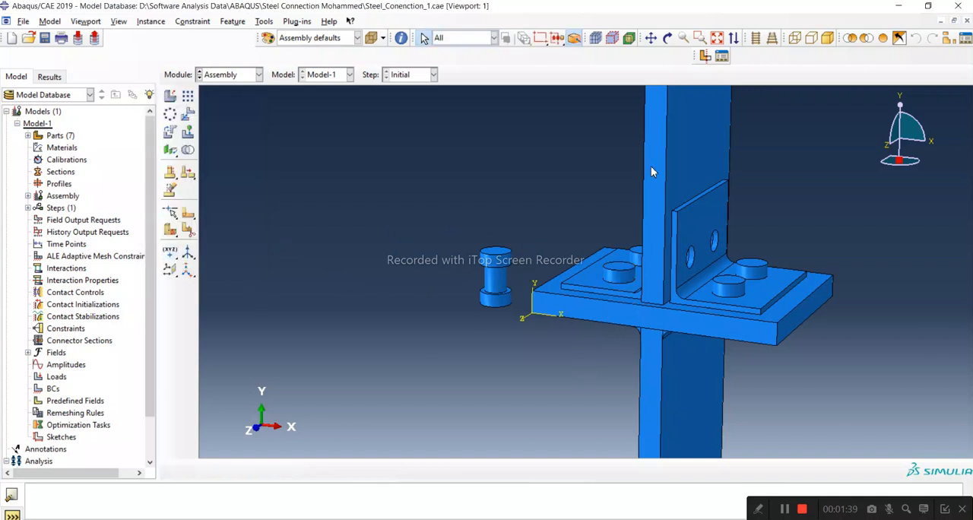
Start a linear pattern of the detached bolt with 2 instances in direction 1 and 1 in direction 2.
click(668, 38)
drag(661, 228, 543, 282)
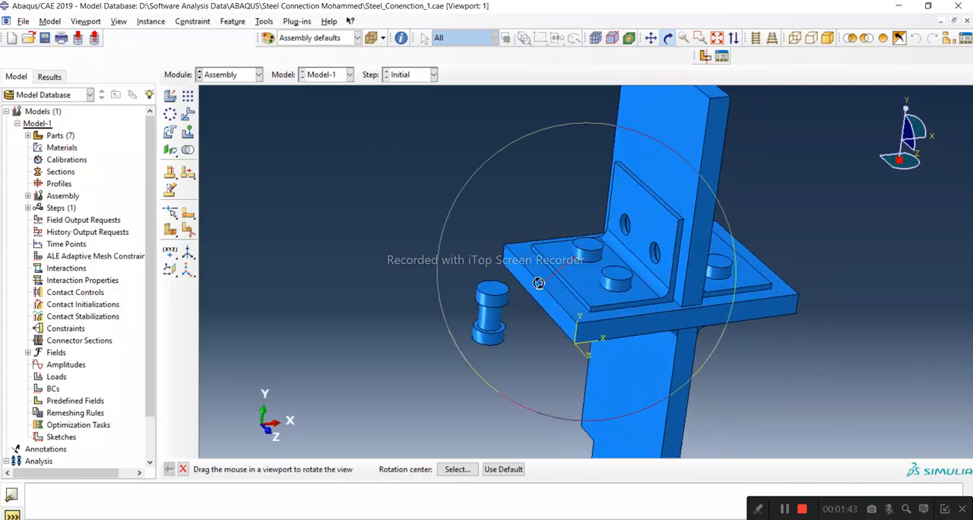
click(188, 95)
scroll(504, 354, up, 2)
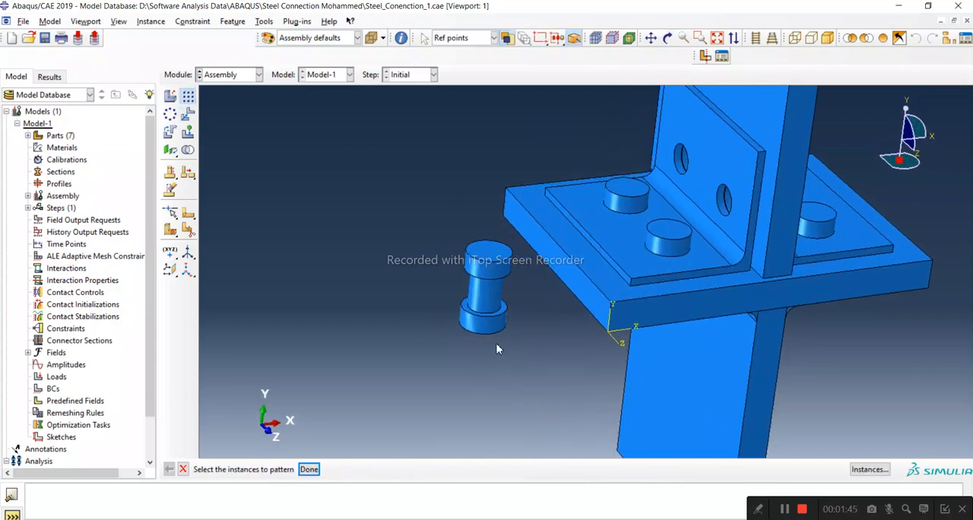
click(490, 289)
click(308, 469)
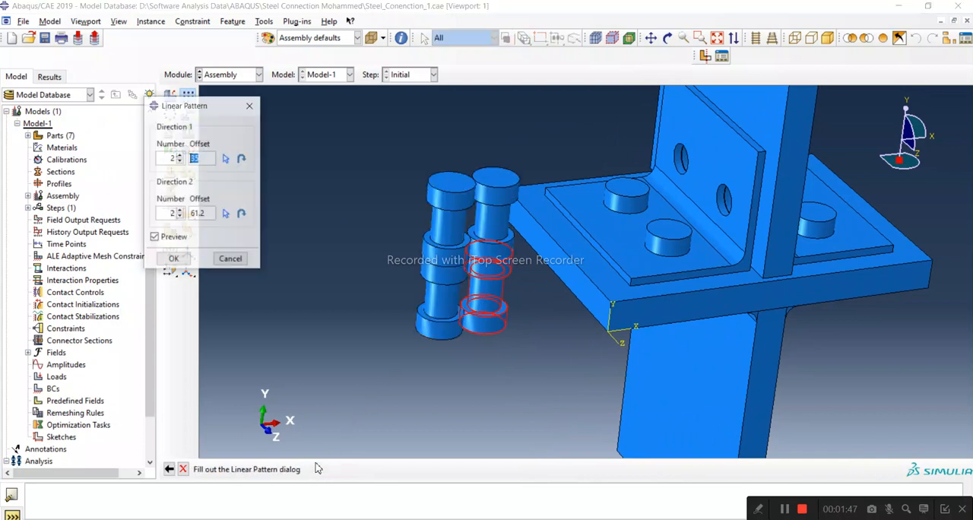
click(241, 214)
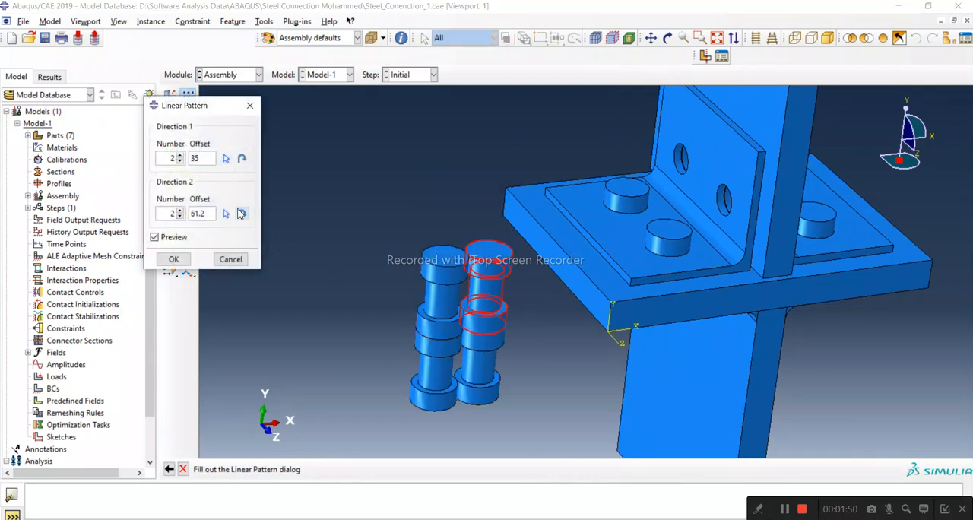
click(242, 158)
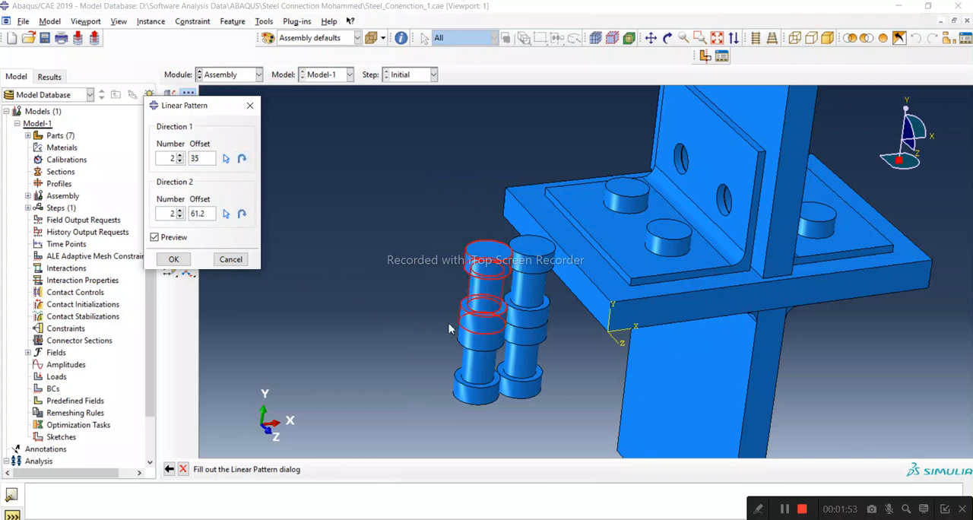
click(182, 218)
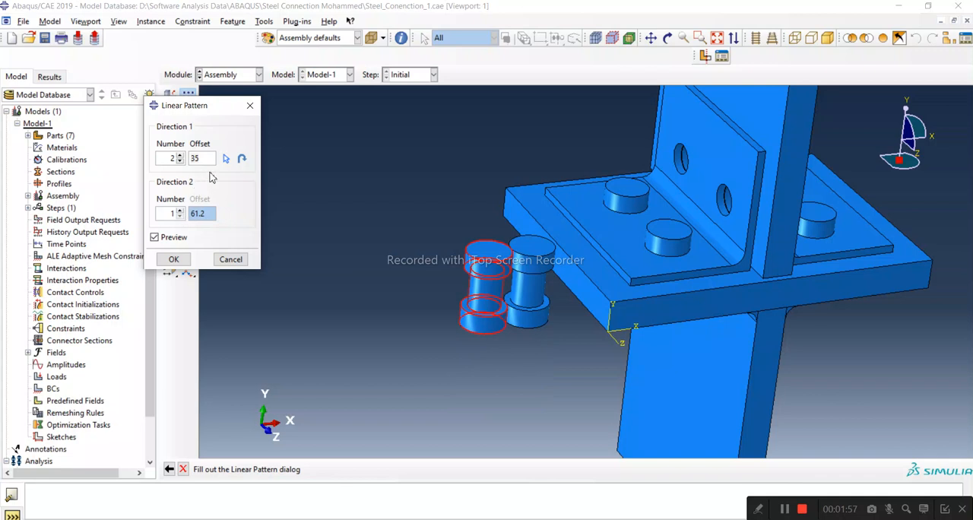
Align the pattern's direction 1 with the reversed datum Z axis, keeping offset 35, and create the second detached bolt.
click(226, 160)
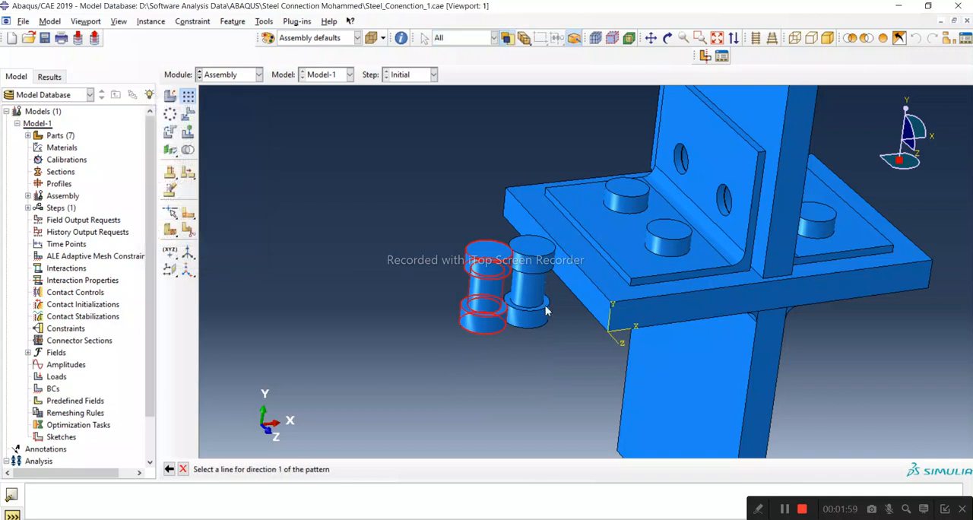
click(611, 338)
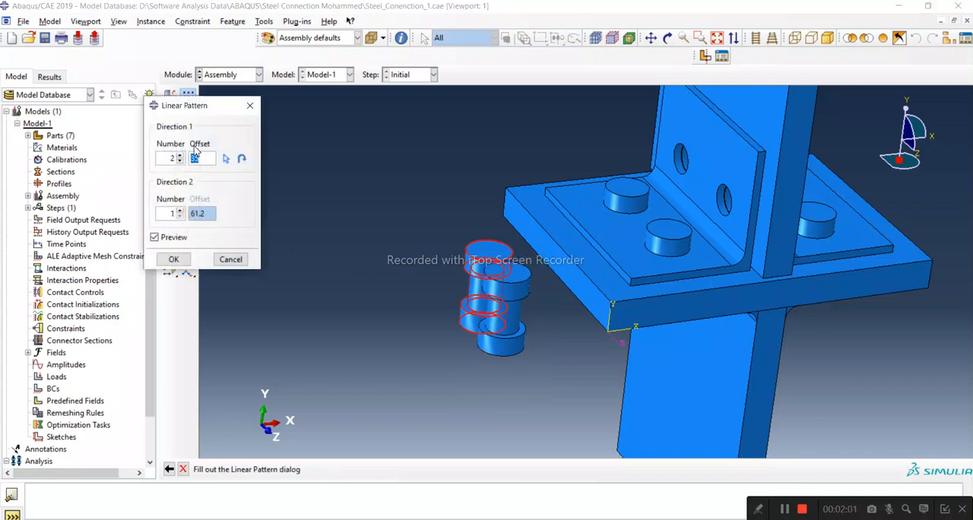
click(242, 158)
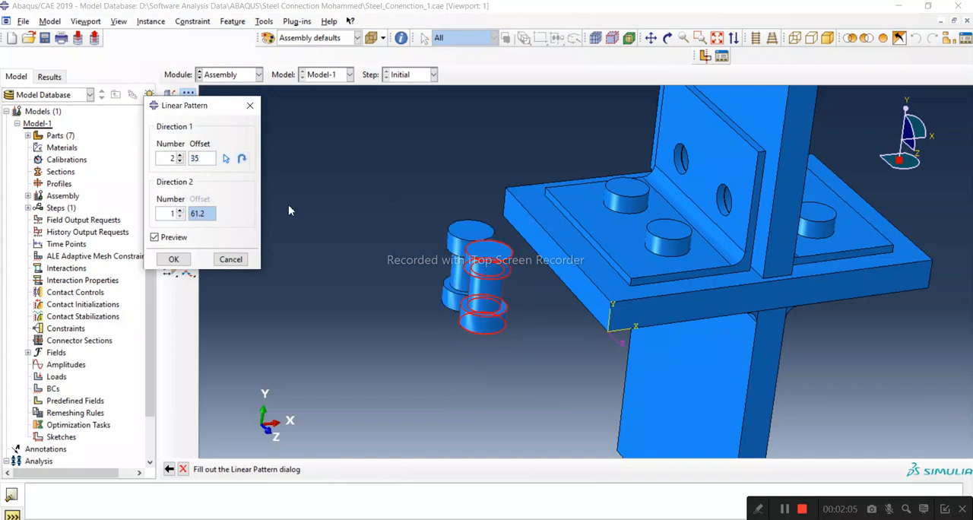
click(174, 259)
Translate both detached bolts together from the front nut's upper rim point to the horizontal plate's top corner above the origin.
scroll(475, 334, down, 2)
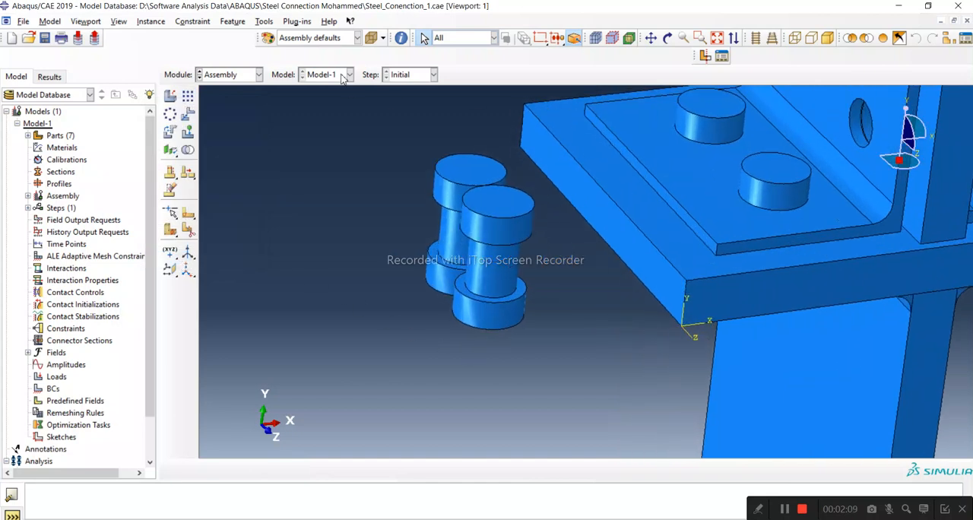
click(187, 113)
scroll(428, 262, up, 1)
drag(409, 152, 536, 334)
click(313, 469)
scroll(502, 266, down, 7)
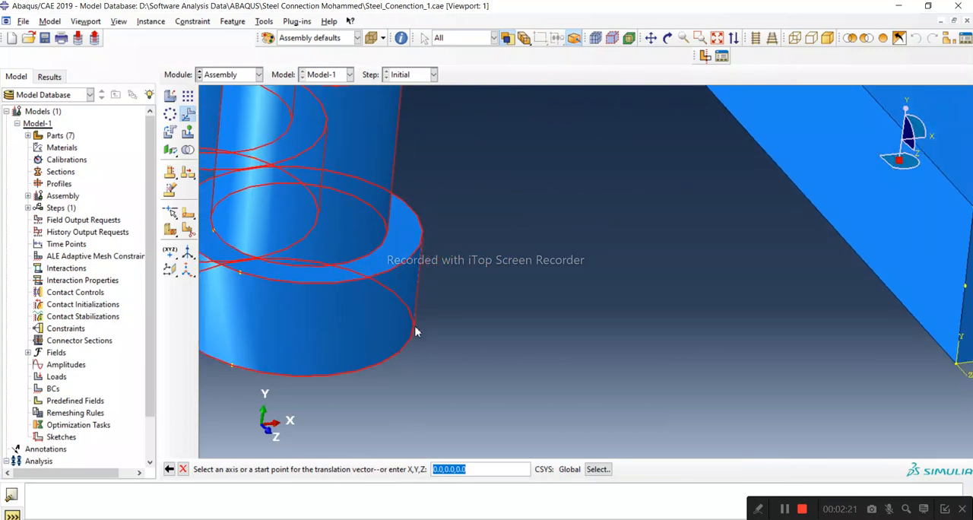
scroll(411, 335, down, 6)
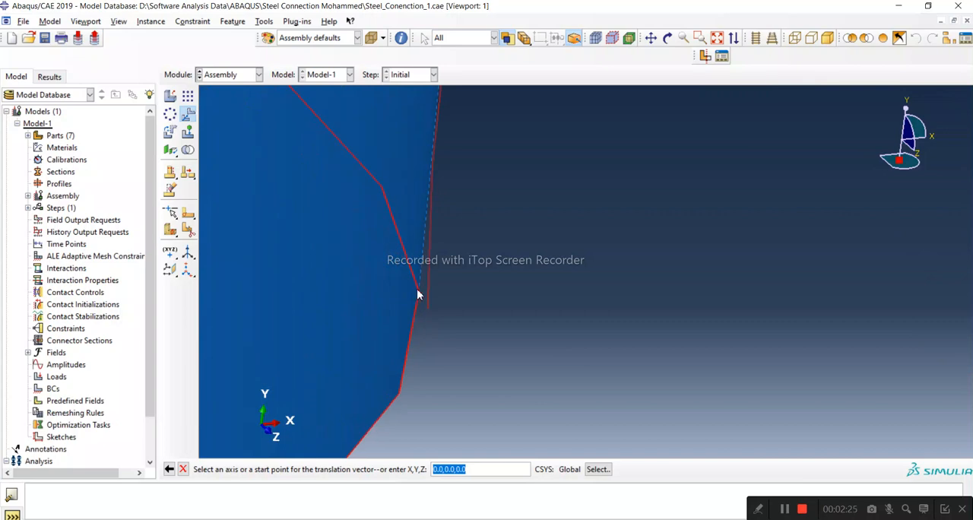
scroll(578, 310, up, 8)
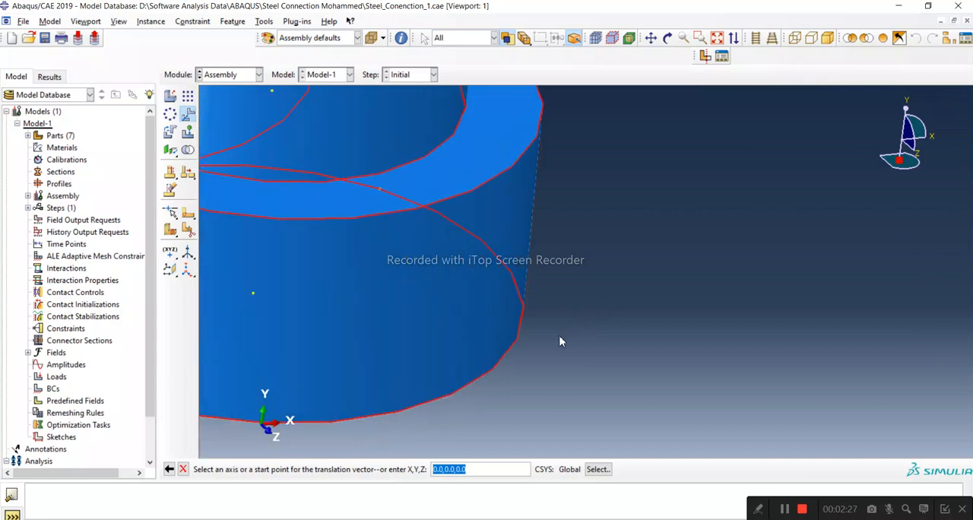
click(667, 38)
drag(673, 206, 460, 185)
drag(583, 315, 629, 213)
scroll(549, 376, down, 8)
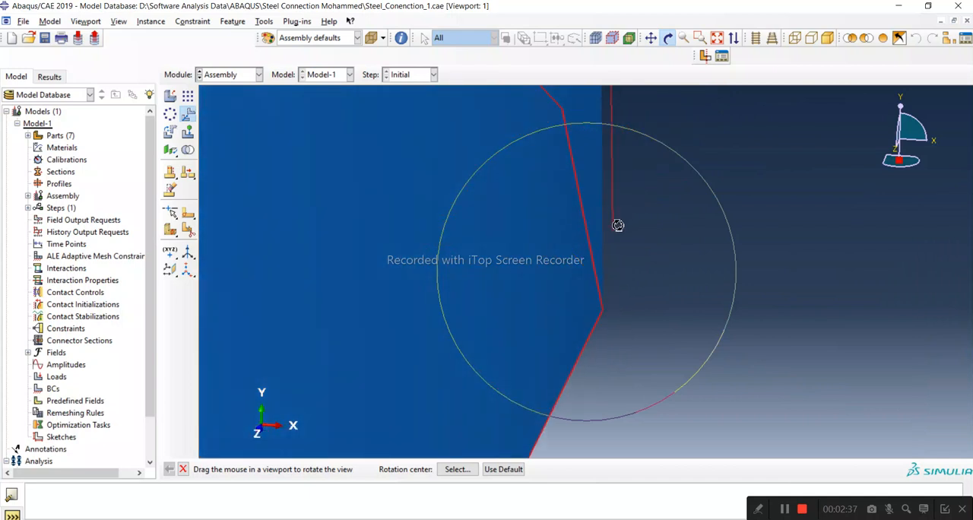
scroll(605, 305, up, 8)
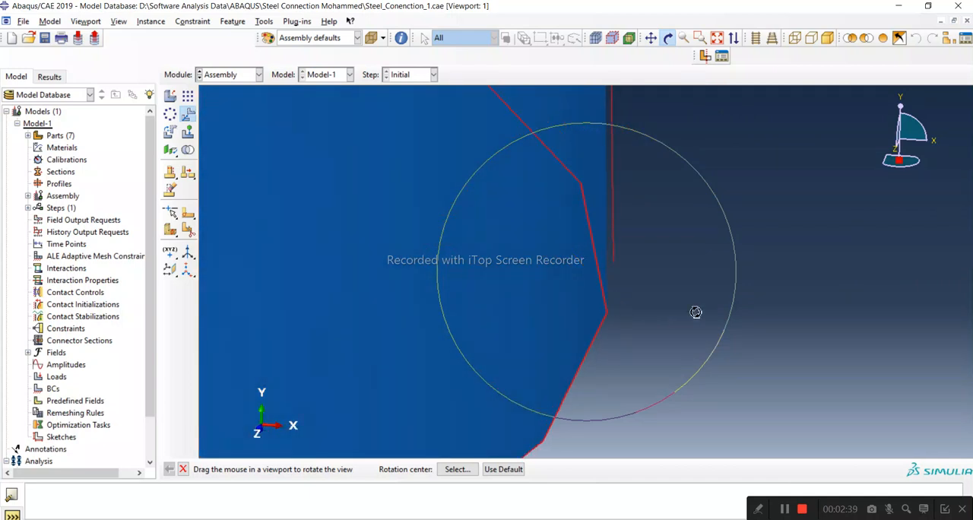
scroll(641, 334, up, 3)
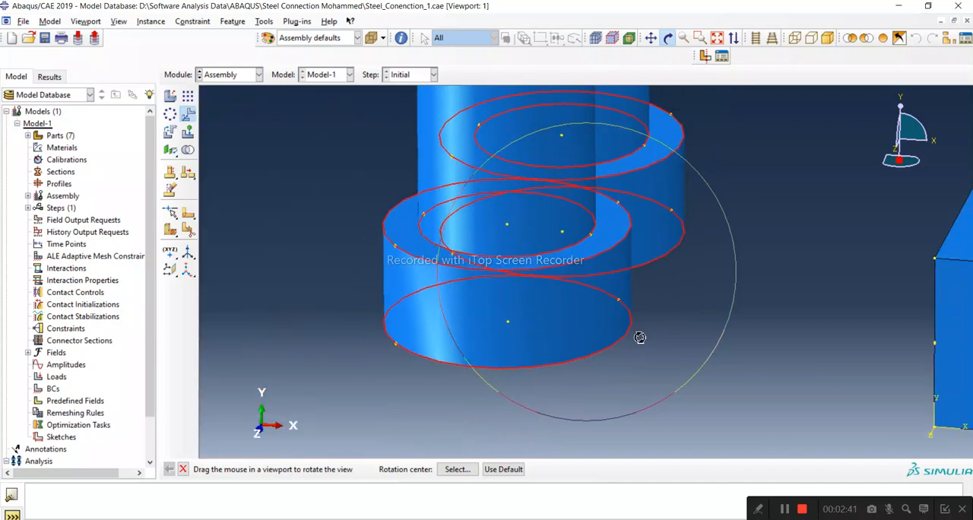
click(183, 469)
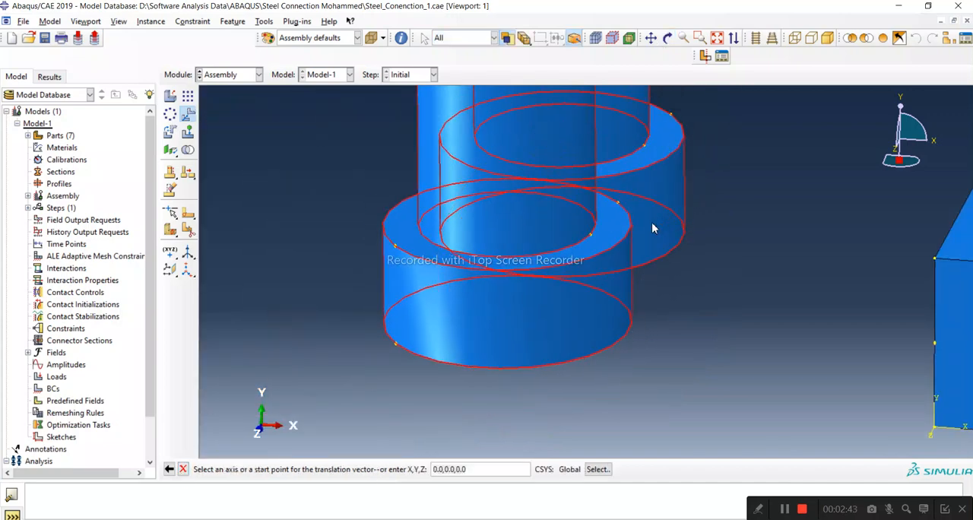
scroll(393, 396, up, 4)
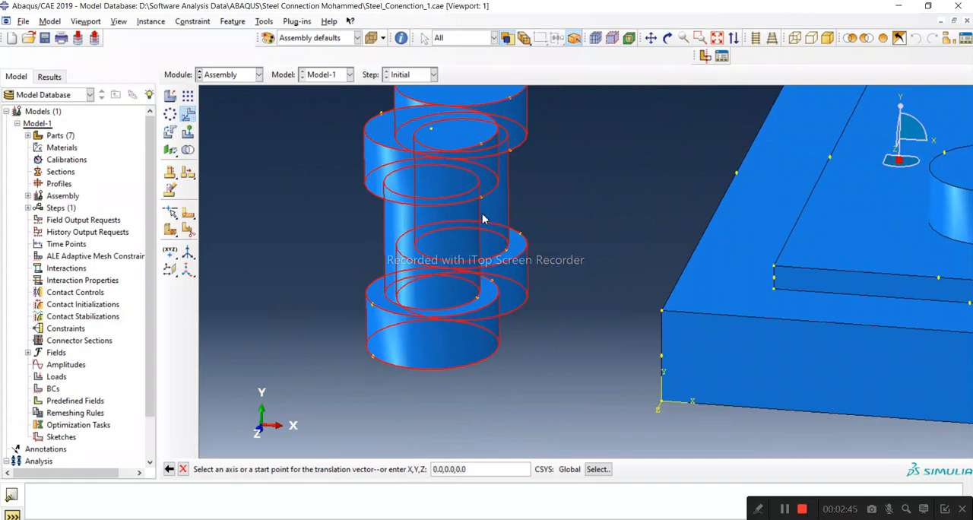
scroll(485, 199, down, 1)
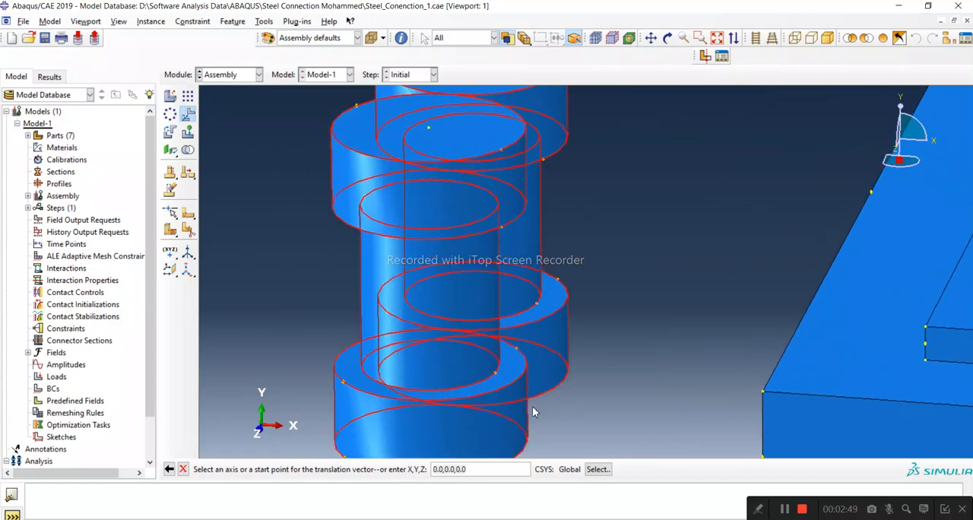
scroll(527, 283, up, 1)
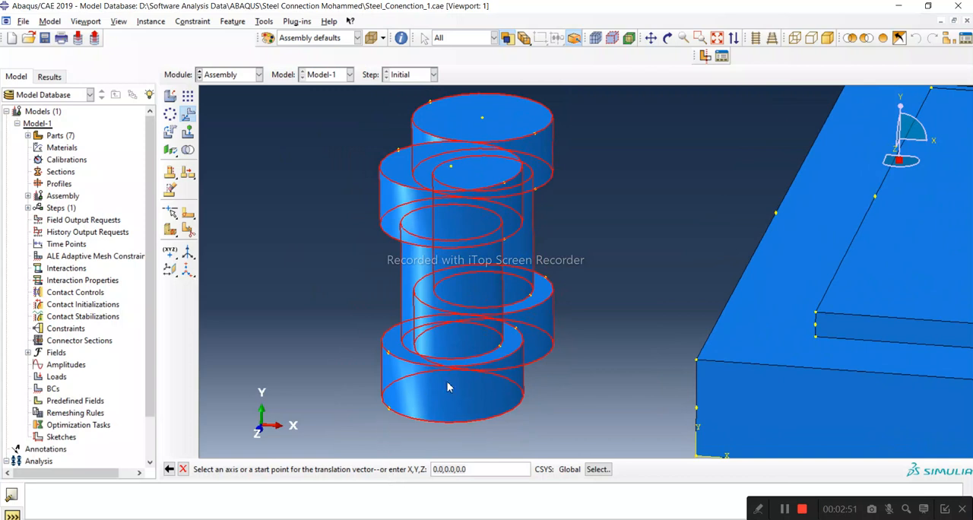
click(516, 329)
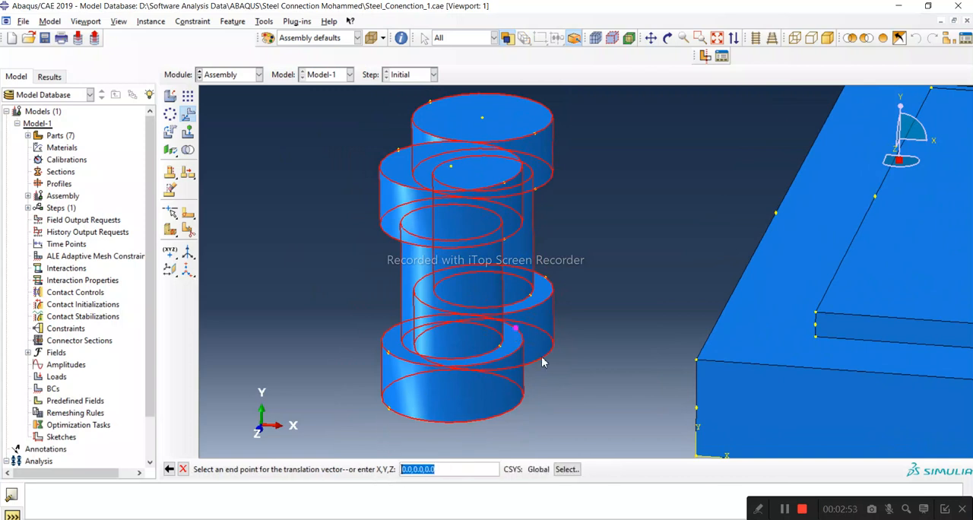
scroll(688, 365, down, 1)
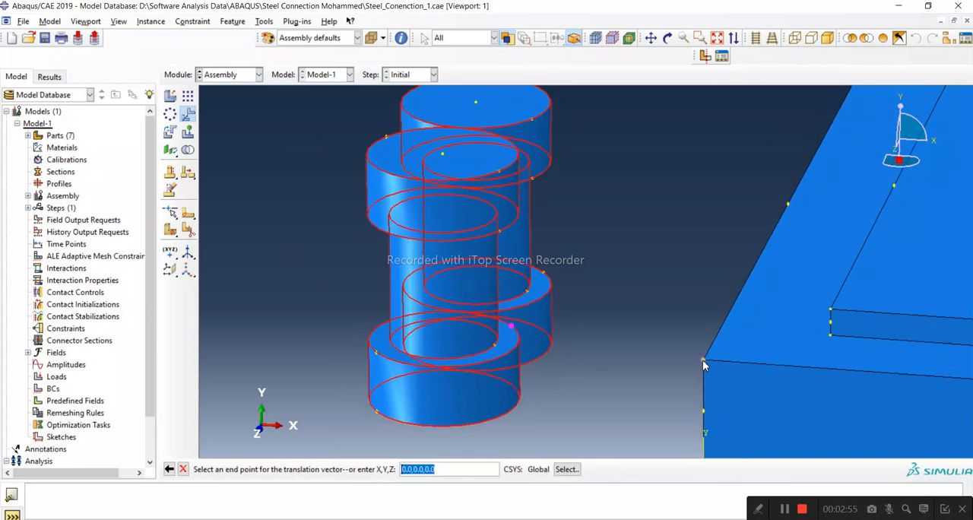
click(703, 362)
click(276, 469)
scroll(424, 301, up, 4)
drag(459, 172, 617, 412)
click(314, 469)
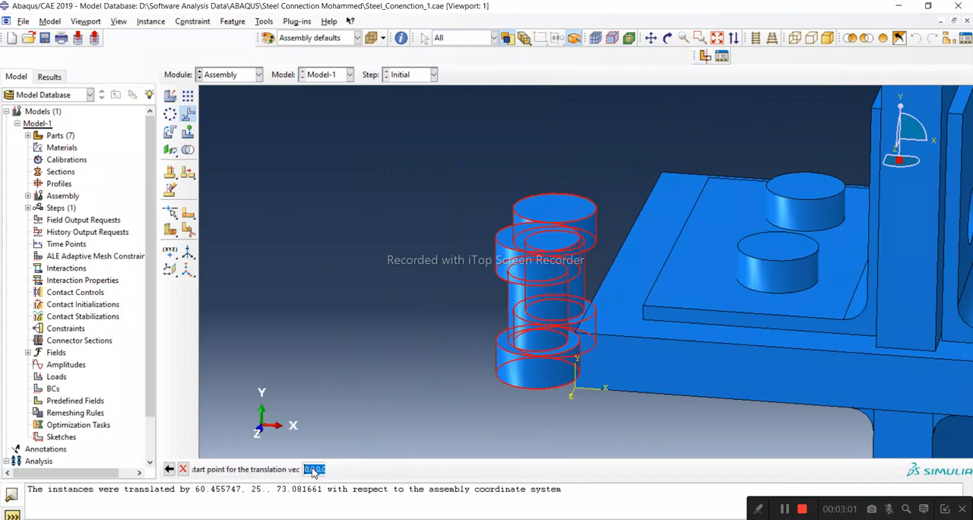
Set up a rotation of both bolts about the plate's vertical corner edge at the origin, trying an angle of 90 degrees.
click(174, 134)
drag(472, 145, 512, 293)
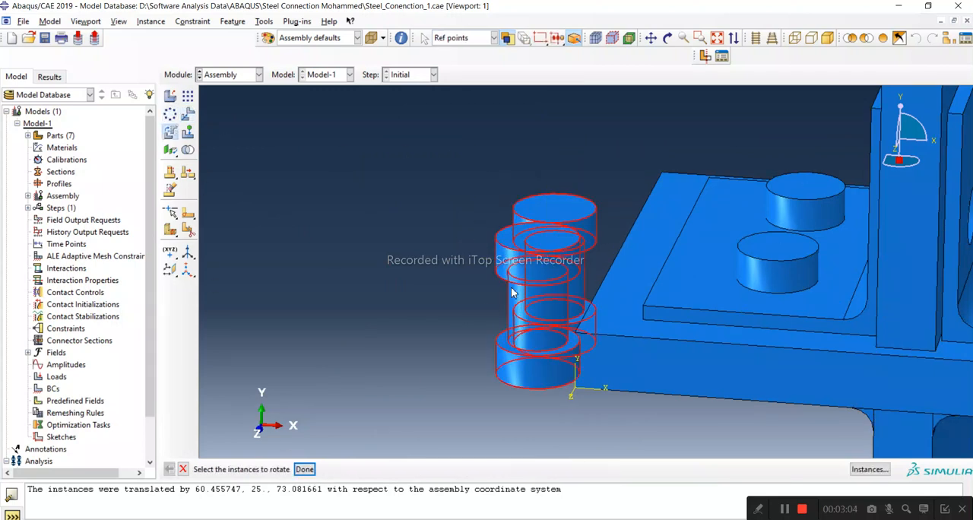
click(305, 469)
scroll(574, 393, down, 5)
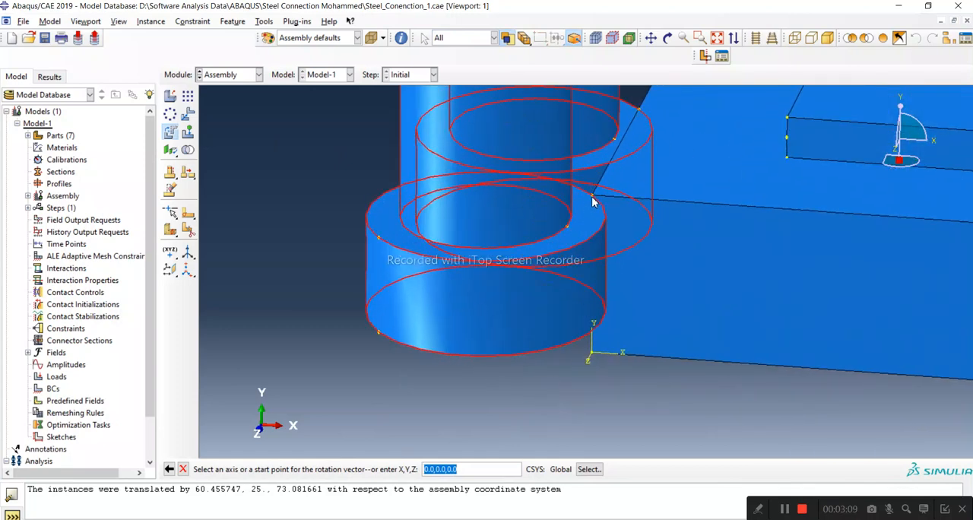
click(592, 197)
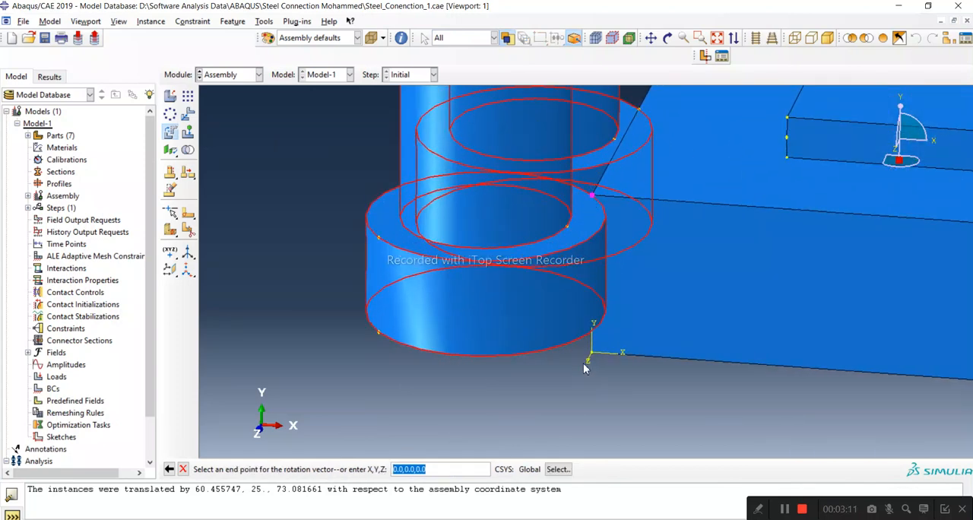
click(590, 356)
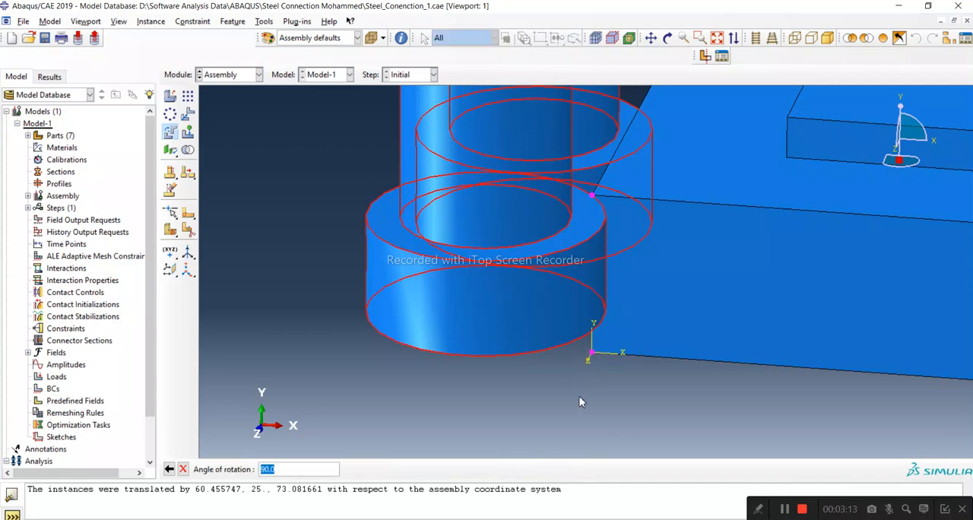
key(Return)
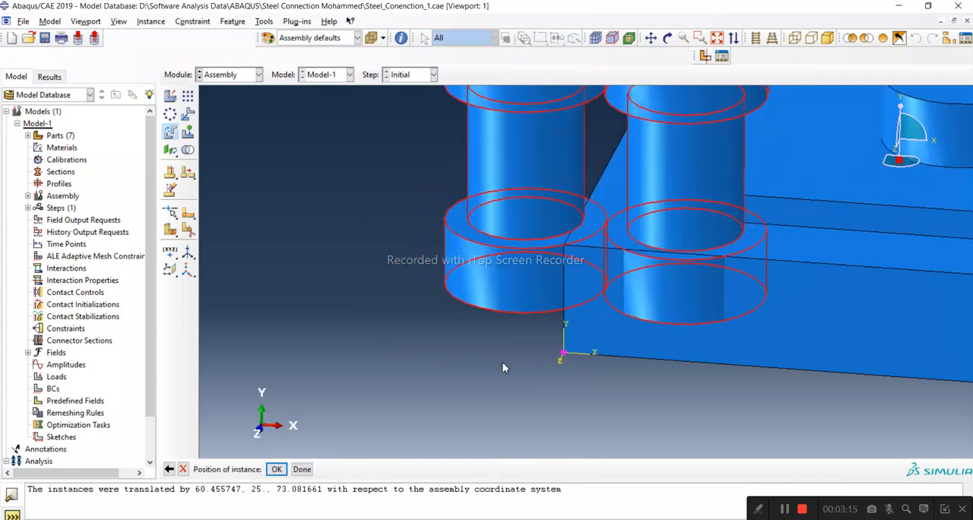
Go back to the angle setting and change the two bolts' rotation to 180 degrees.
click(168, 470)
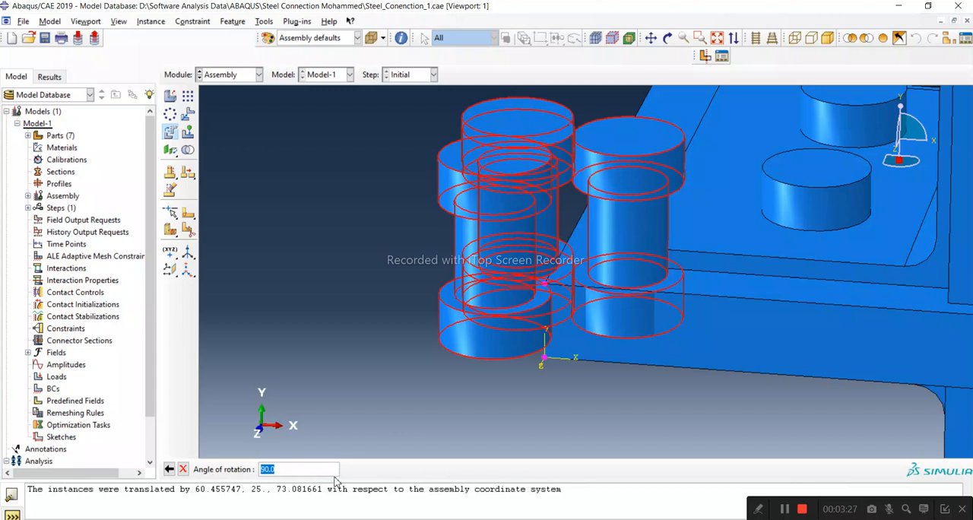
text(180)
key(Return)
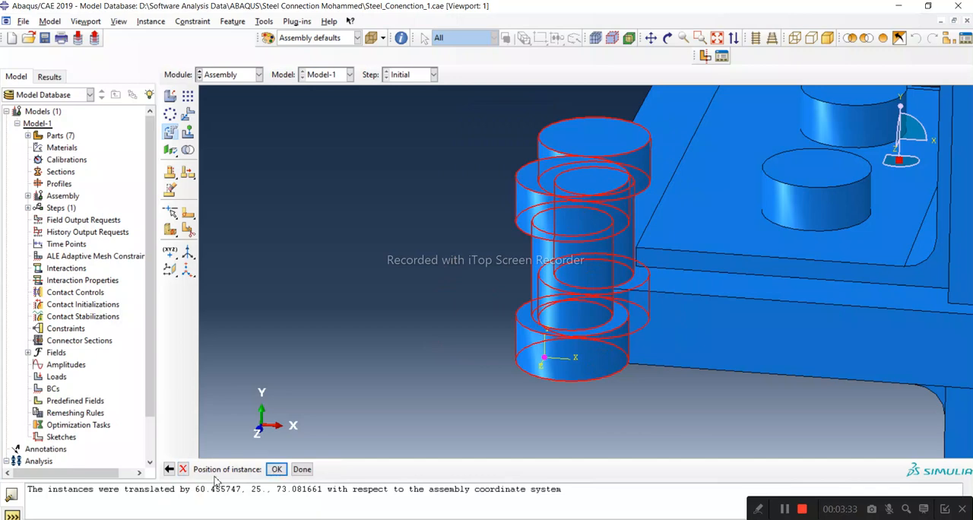
Cancel the pending rotation of the two detached bolts.
click(170, 470)
click(184, 470)
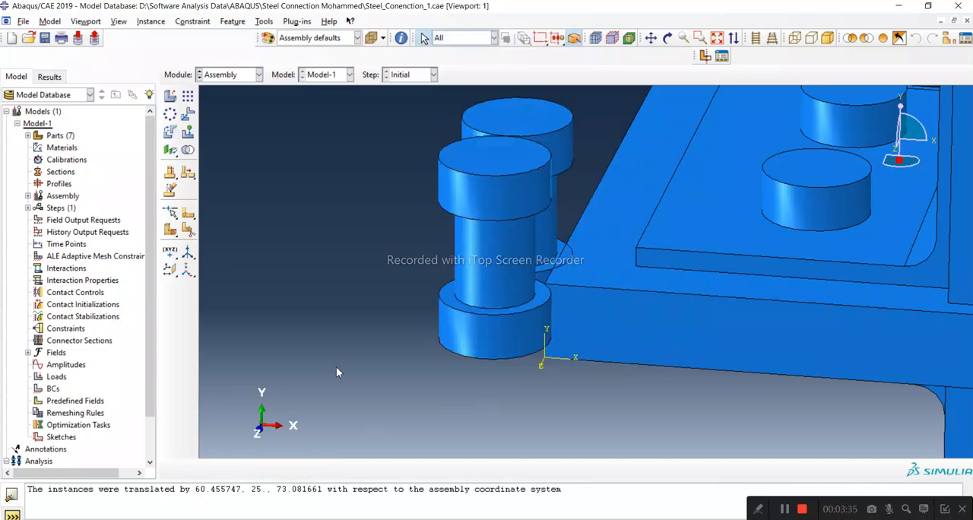
Rotate both detached bolts 90 degrees about the axis from the horizontal plate's top corner to the rear nut's upper rim point.
click(169, 132)
drag(521, 182, 523, 185)
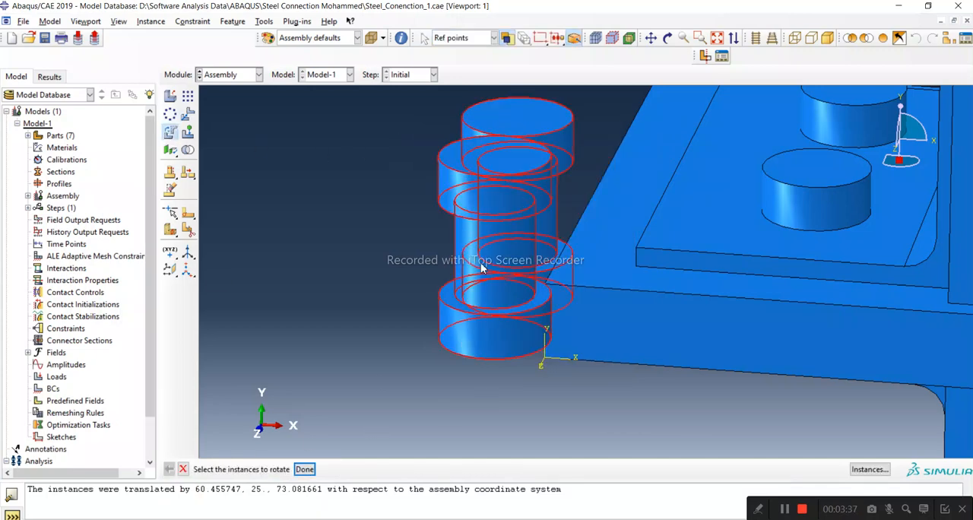
click(304, 472)
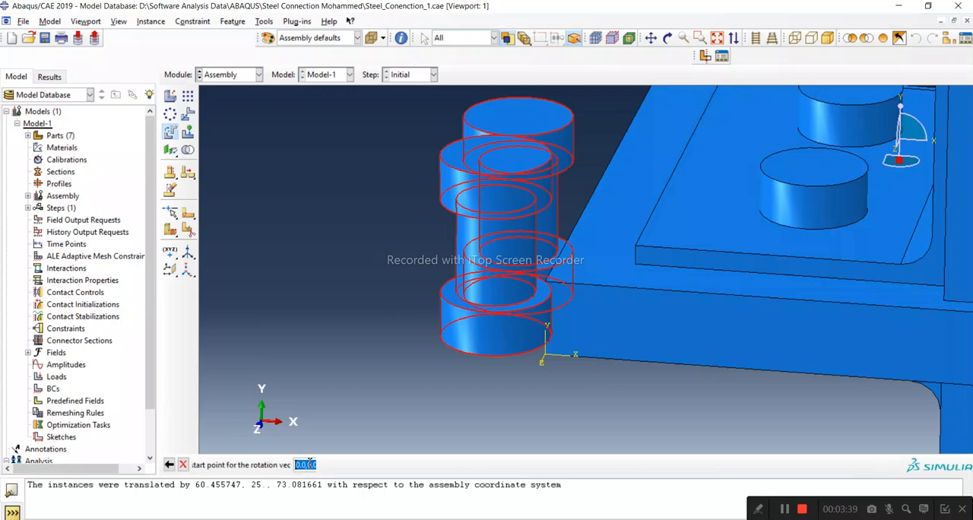
scroll(535, 313, up, 3)
scroll(536, 311, down, 4)
scroll(536, 311, down, 2)
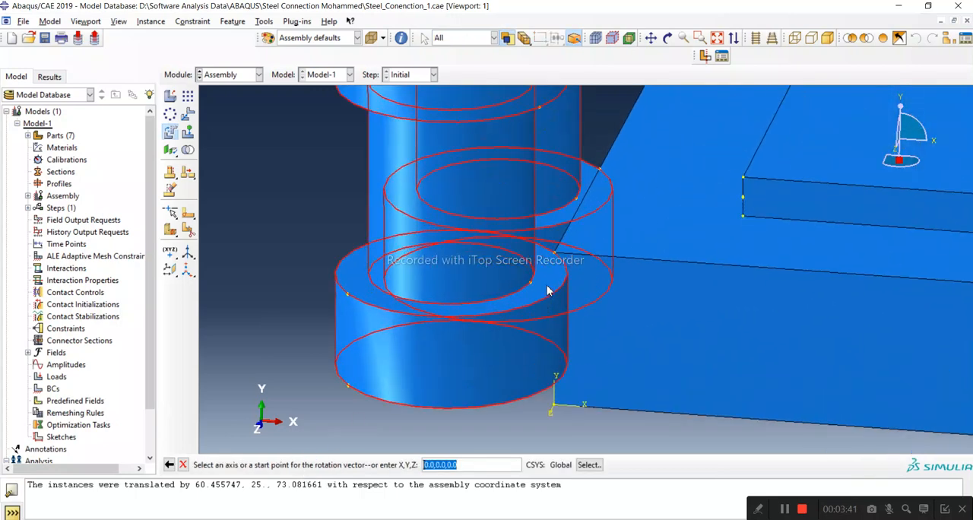
click(554, 254)
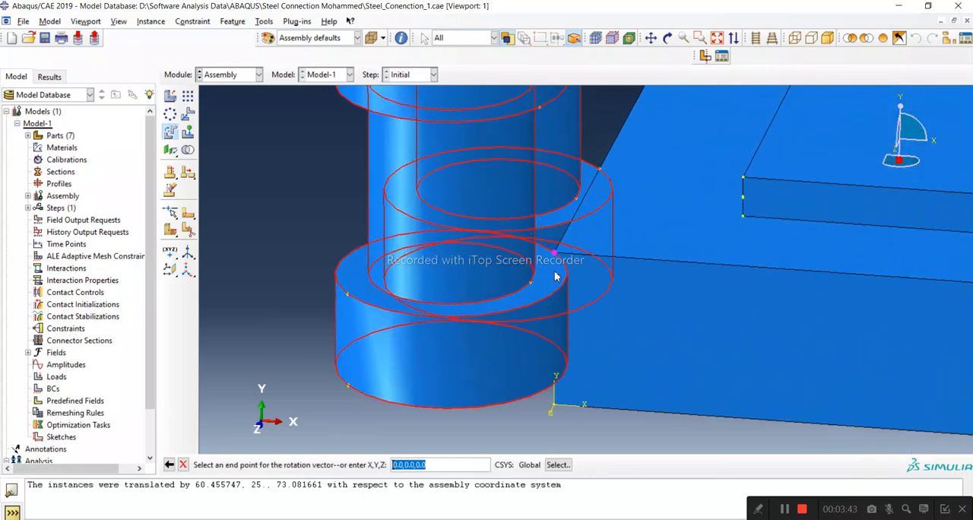
click(600, 174)
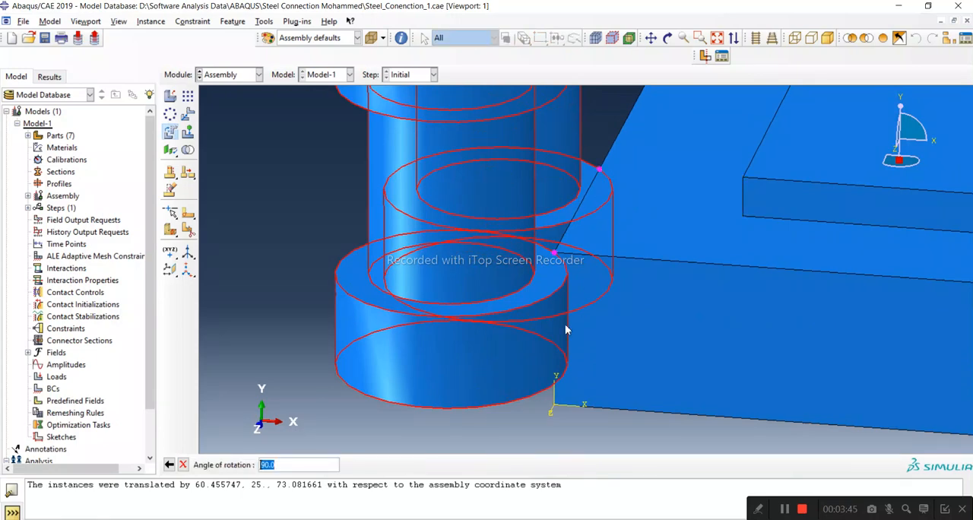
key(Return)
scroll(359, 288, up, 3)
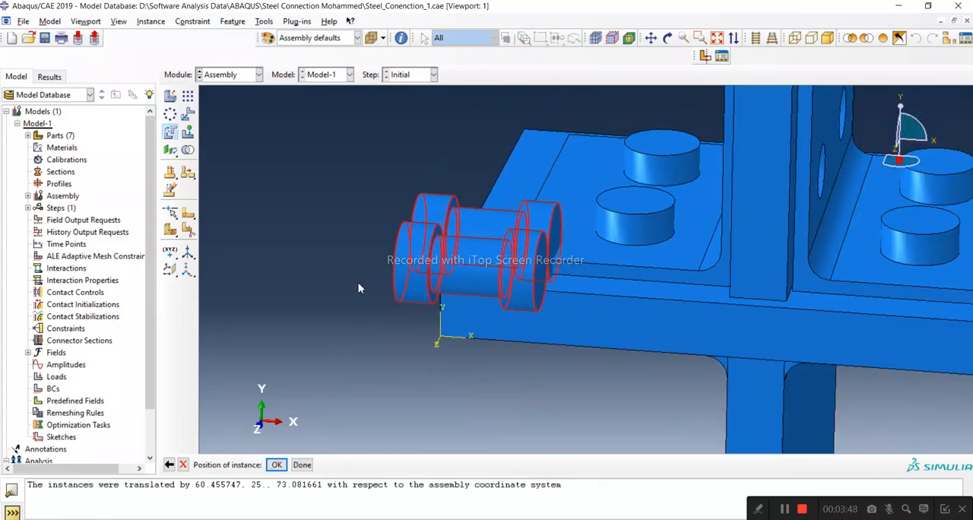
click(275, 464)
Translate the front detached bolt from the shank centre at its outer head to the centre of the vertical angle leg's front hole.
click(667, 38)
drag(591, 326, 414, 217)
click(187, 114)
click(491, 343)
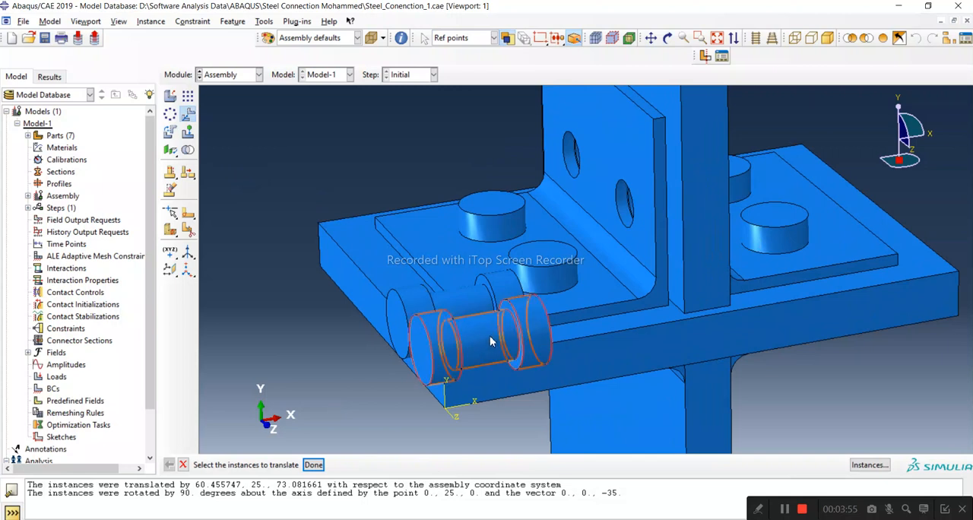
click(313, 464)
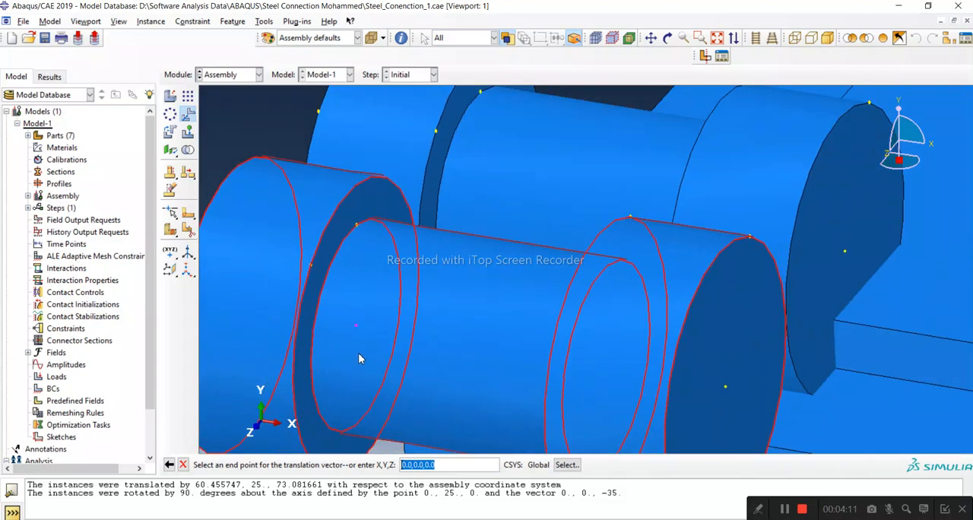
scroll(375, 358, down, 5)
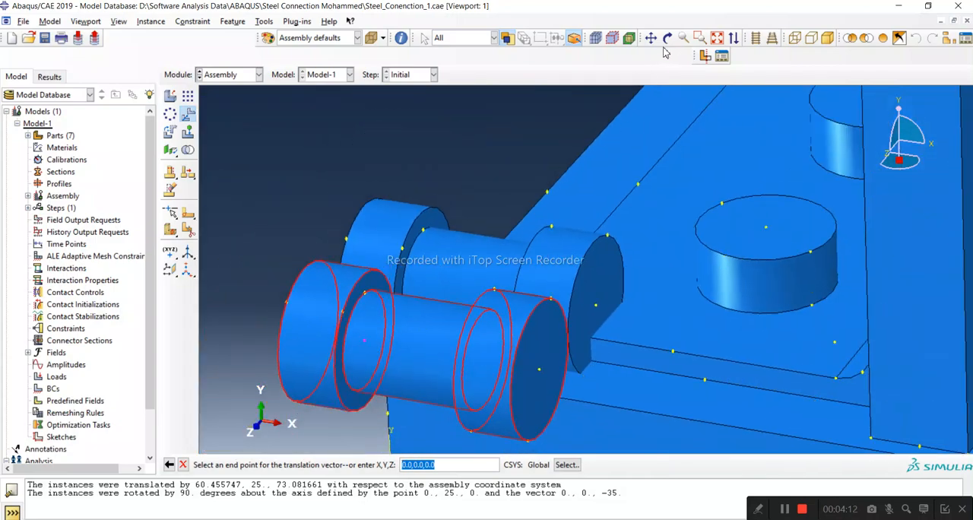
click(667, 37)
drag(494, 327, 46, 494)
scroll(730, 176, down, 6)
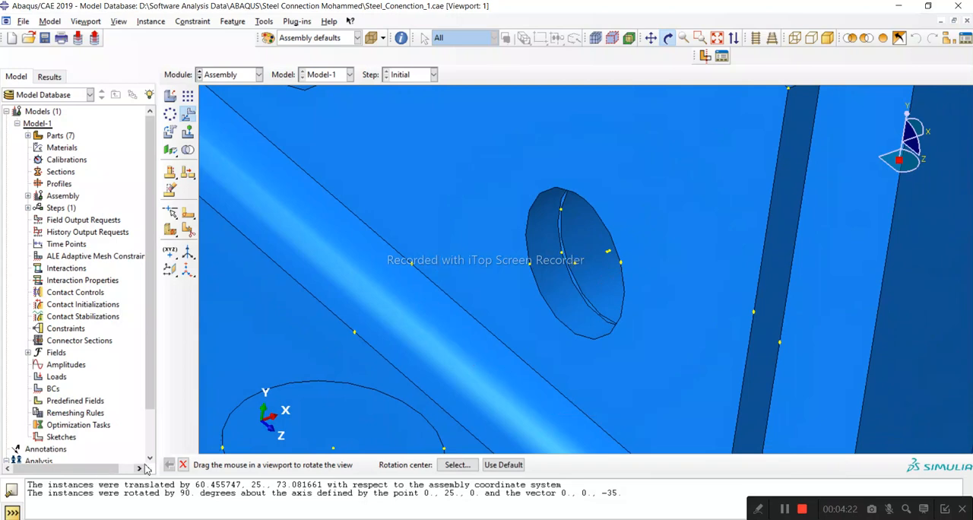
click(183, 465)
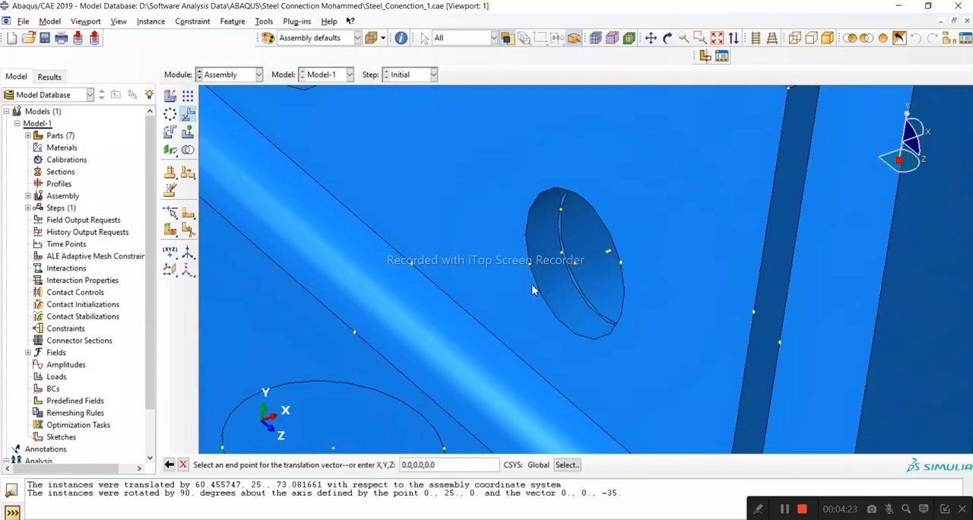
click(575, 267)
scroll(388, 257, down, 5)
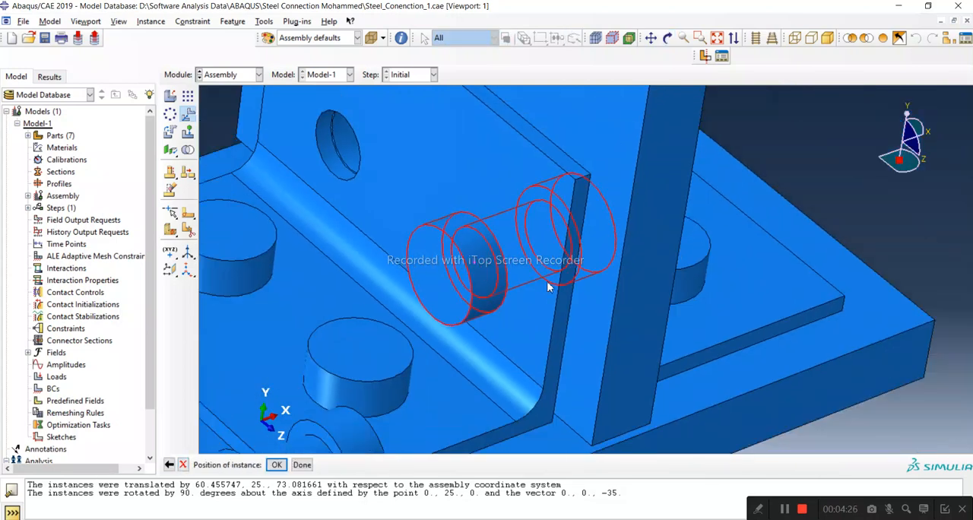
Check from the front how the moved bolt seats against both angle legs, and accept its new position.
click(667, 38)
drag(650, 293, 559, 297)
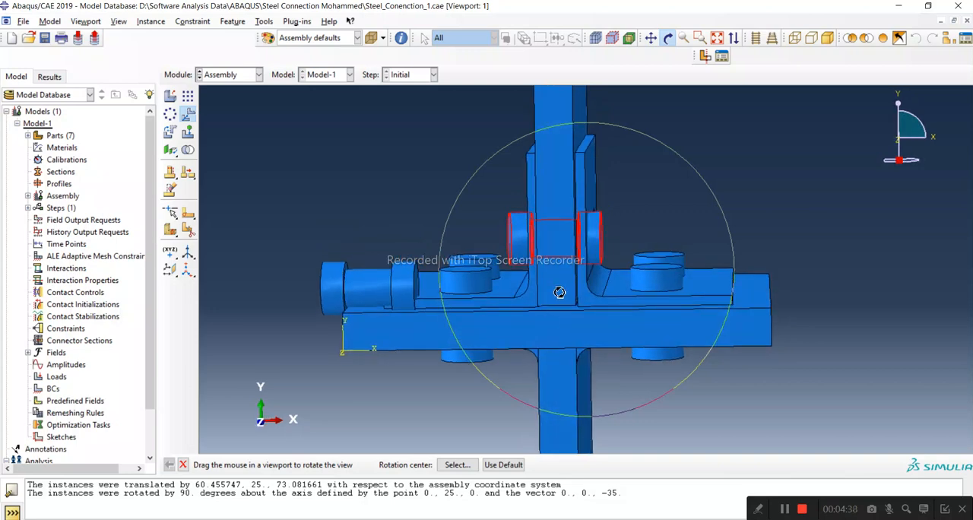
scroll(578, 243, up, 5)
scroll(573, 270, up, 2)
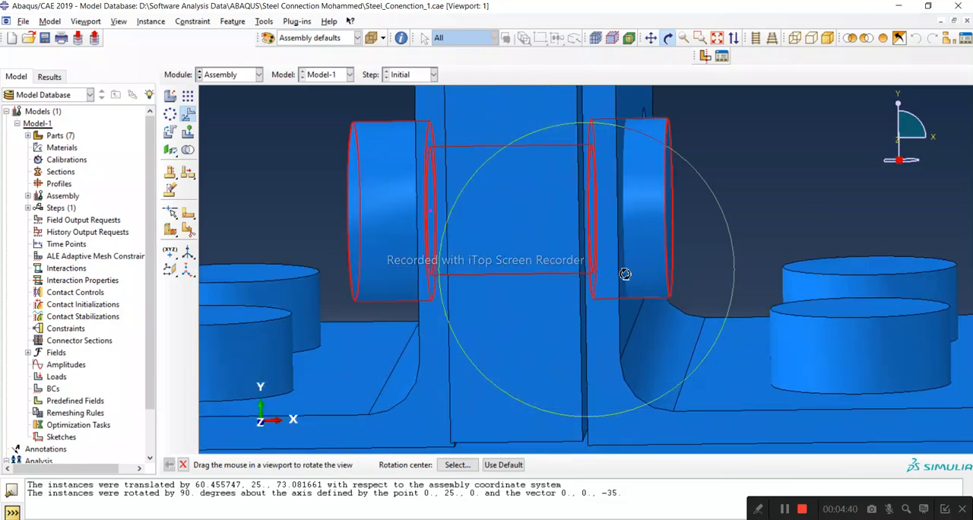
scroll(634, 273, up, 2)
drag(634, 275, 638, 284)
scroll(570, 199, down, 5)
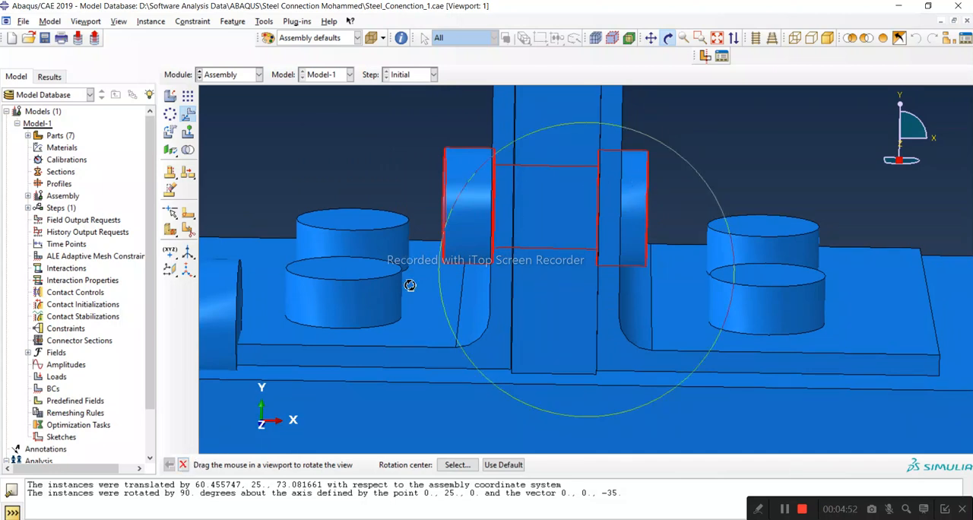
drag(569, 235, 578, 282)
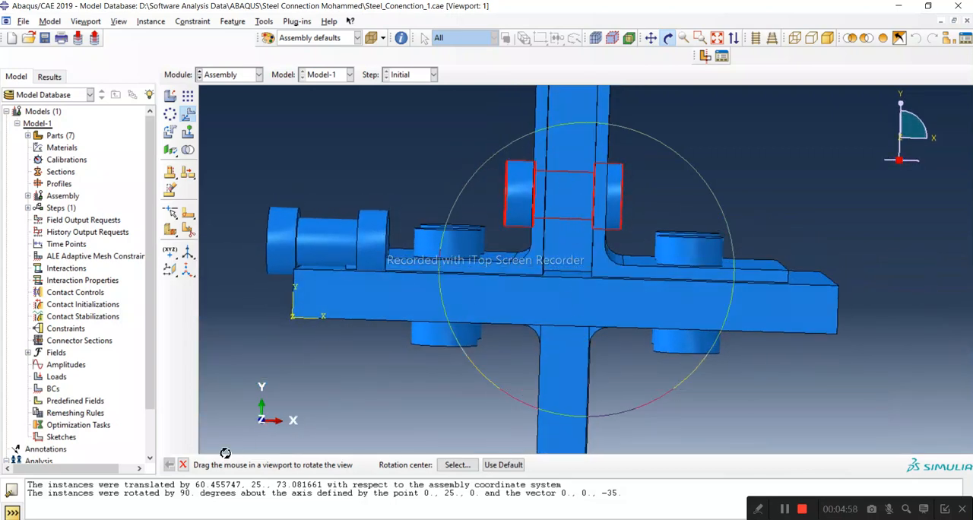
click(182, 464)
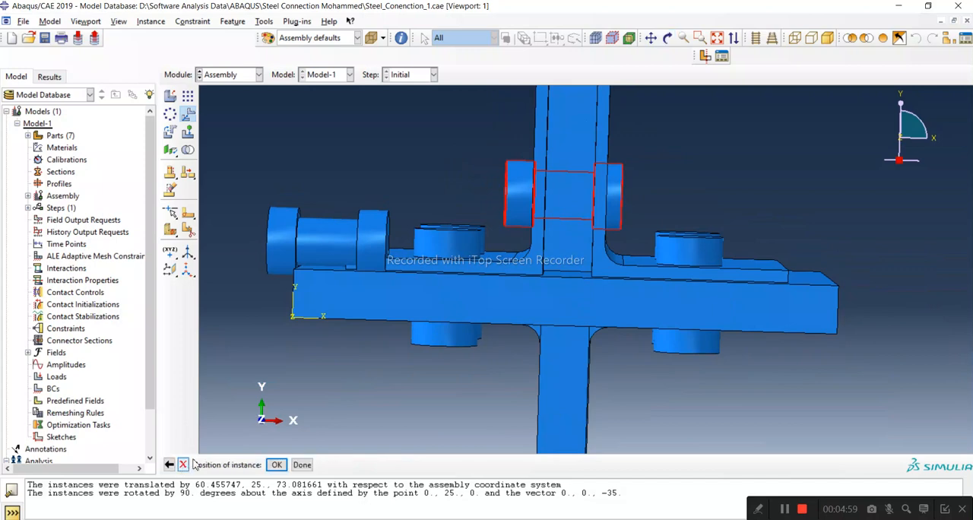
click(277, 464)
scroll(533, 289, up, 1)
scroll(534, 333, down, 4)
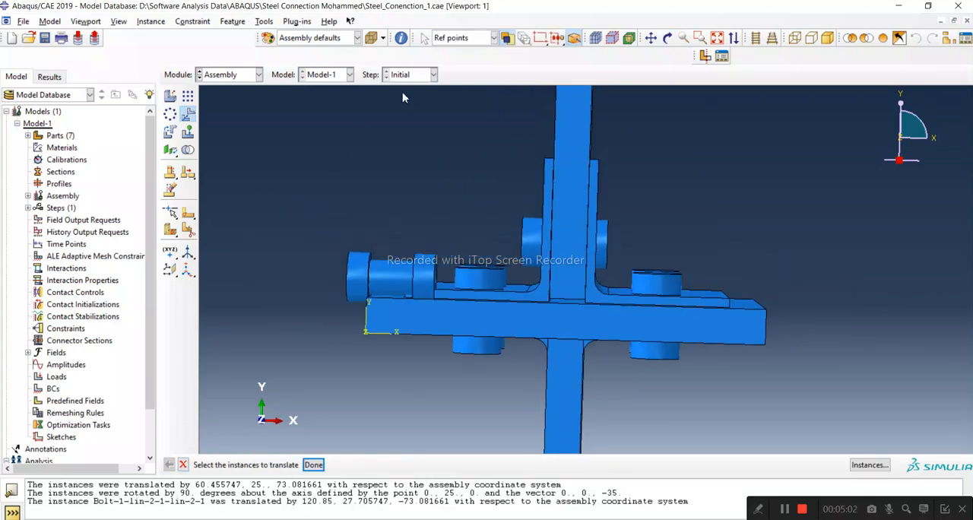
Select the remaining detached bolt as the instance to translate.
click(667, 38)
drag(623, 238, 456, 316)
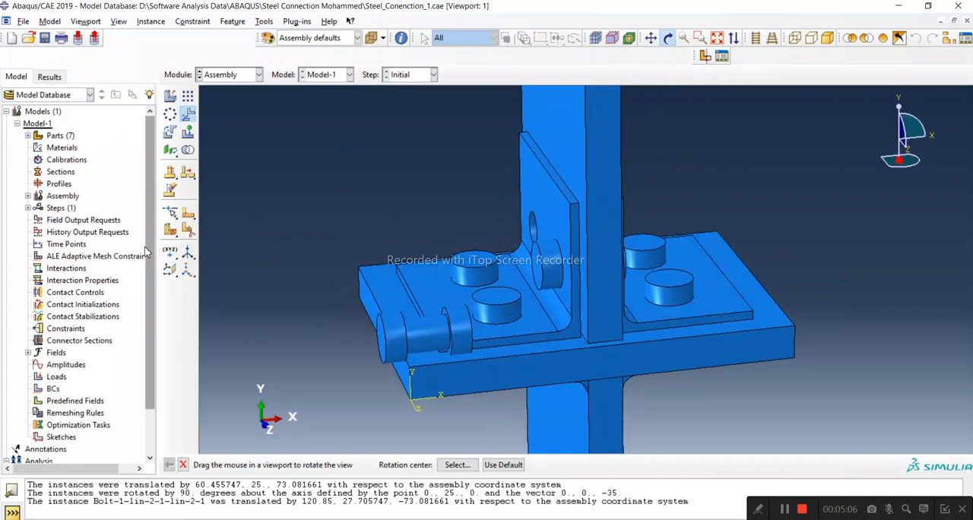
click(183, 464)
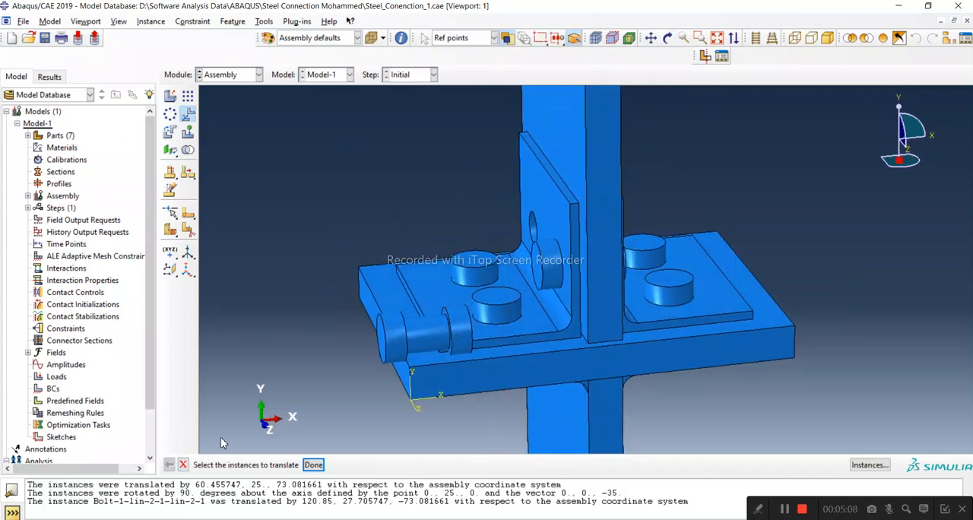
click(421, 346)
click(313, 465)
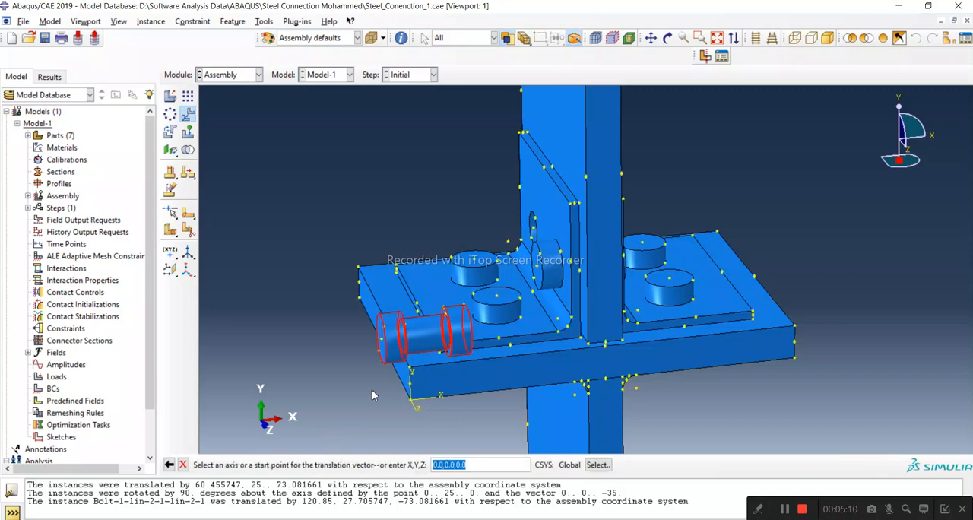
scroll(415, 347, up, 6)
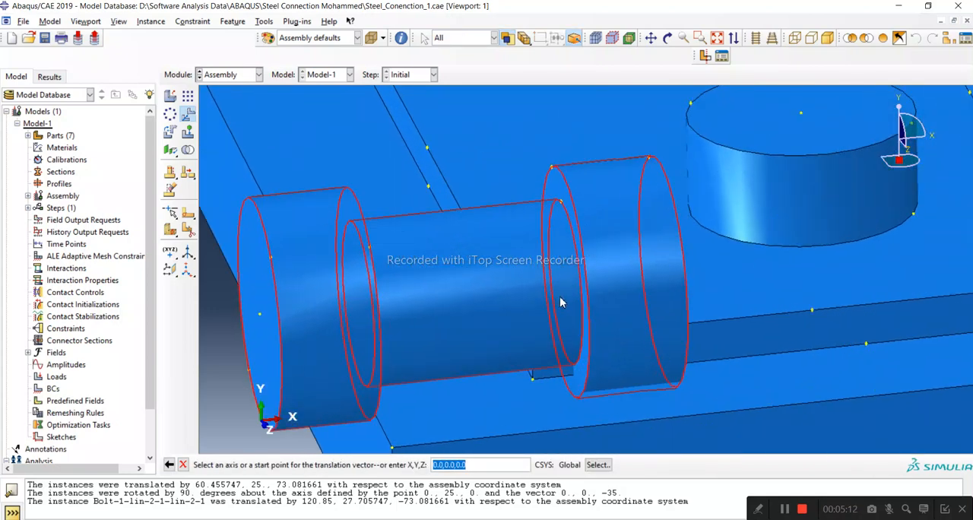
scroll(558, 302, up, 2)
scroll(566, 285, up, 2)
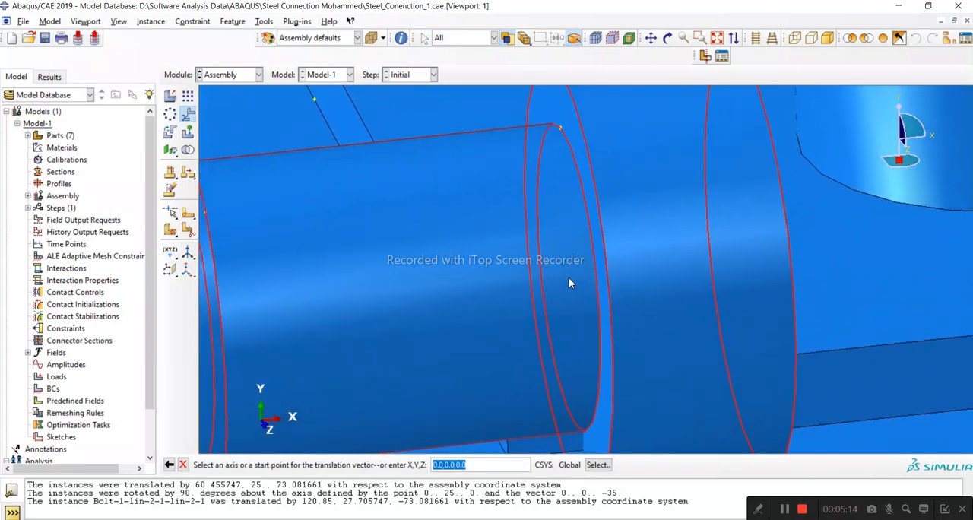
scroll(567, 281, up, 2)
scroll(570, 284, up, 2)
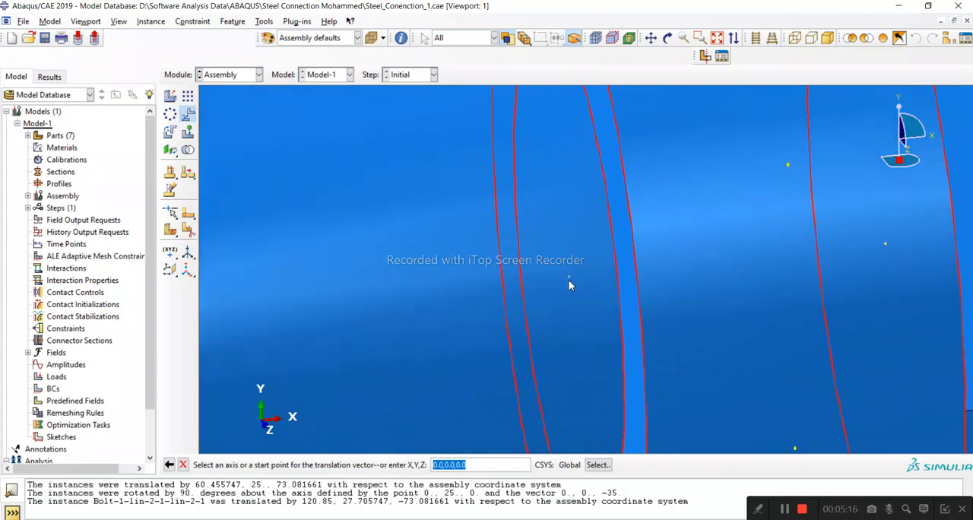
click(568, 280)
scroll(494, 336, down, 5)
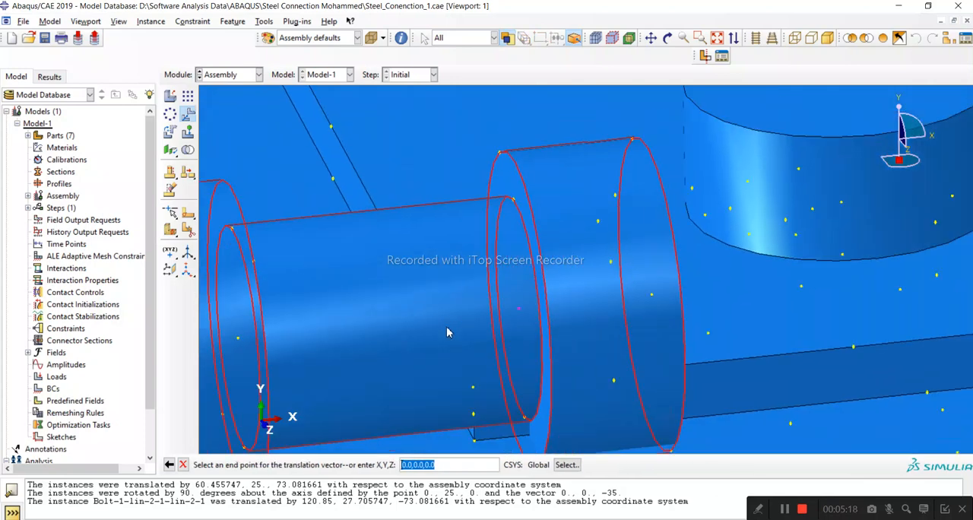
scroll(445, 334, down, 10)
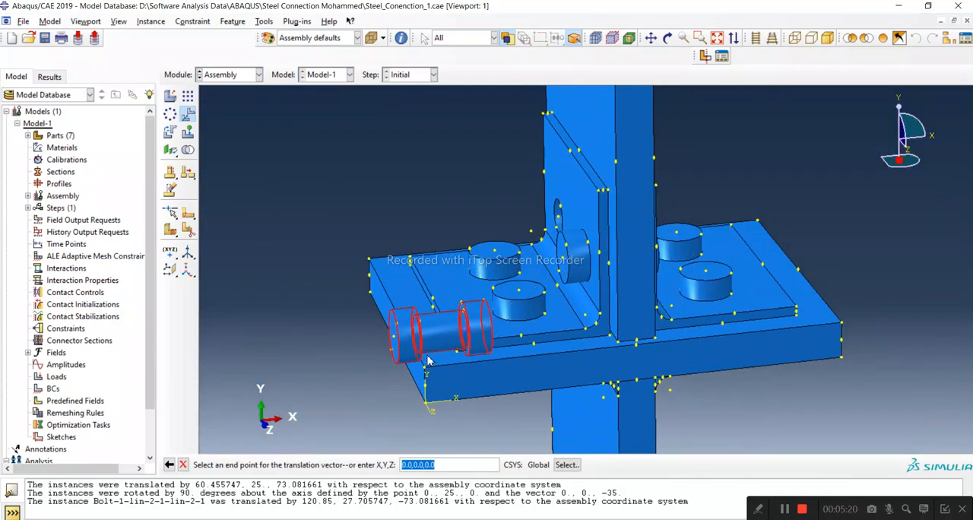
ctrl+alt+drag(427, 360, 392, 368)
click(168, 465)
Translate the remaining bolt from the shank centre at its outer head to the centre of the vertical leg's rear hole, and finish translating.
scroll(380, 311, up, 8)
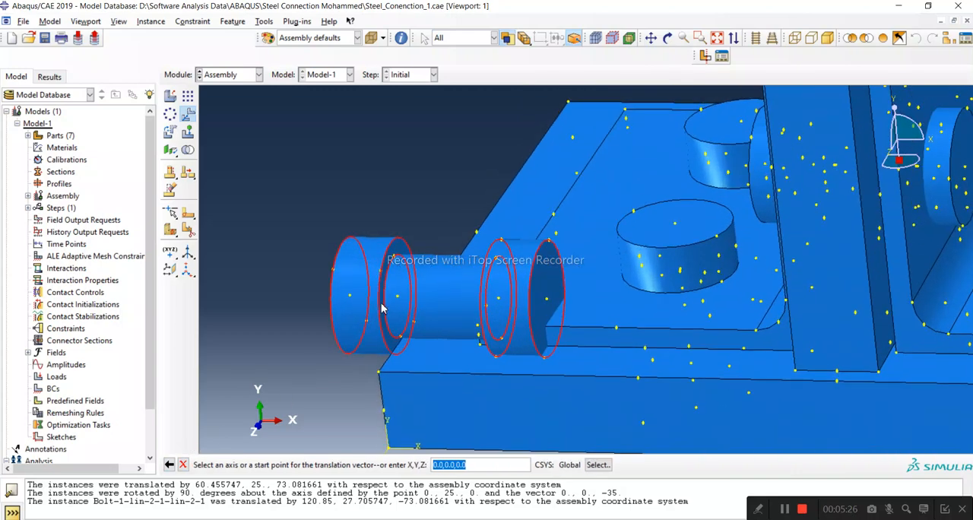
scroll(448, 292, up, 6)
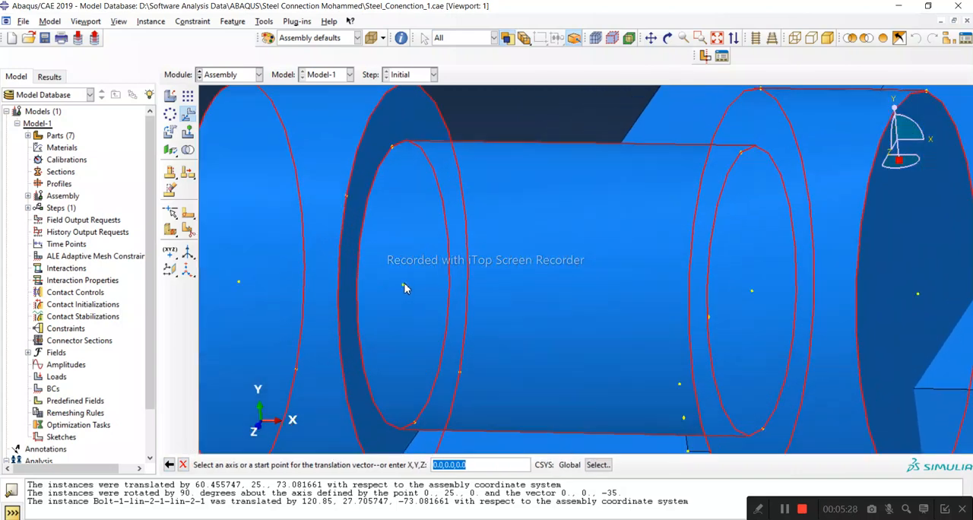
click(403, 287)
scroll(401, 289, down, 8)
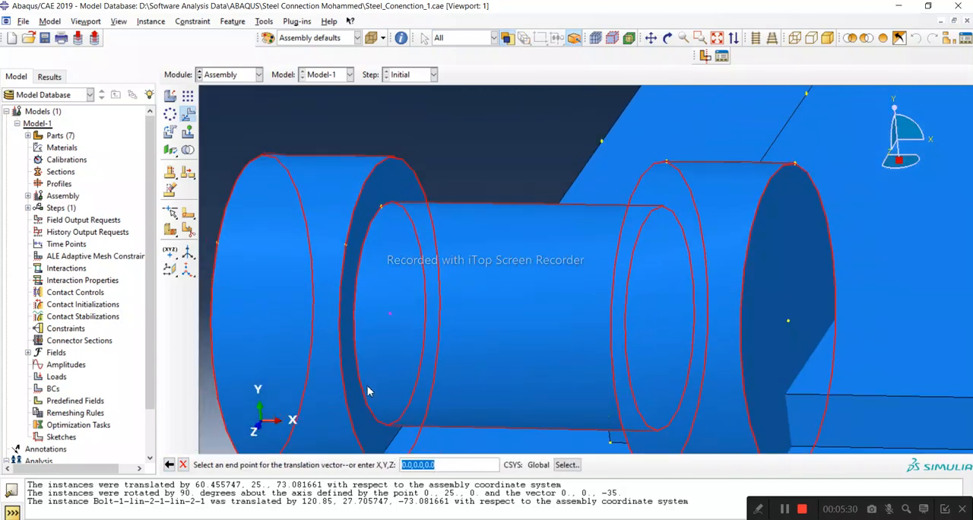
click(667, 38)
drag(456, 251, 514, 391)
scroll(514, 391, down, 3)
scroll(586, 226, up, 9)
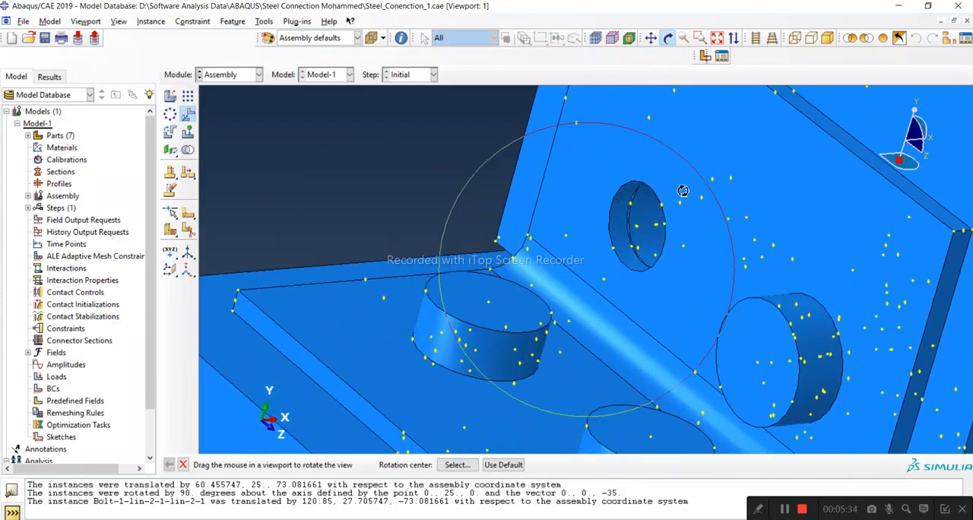
click(183, 464)
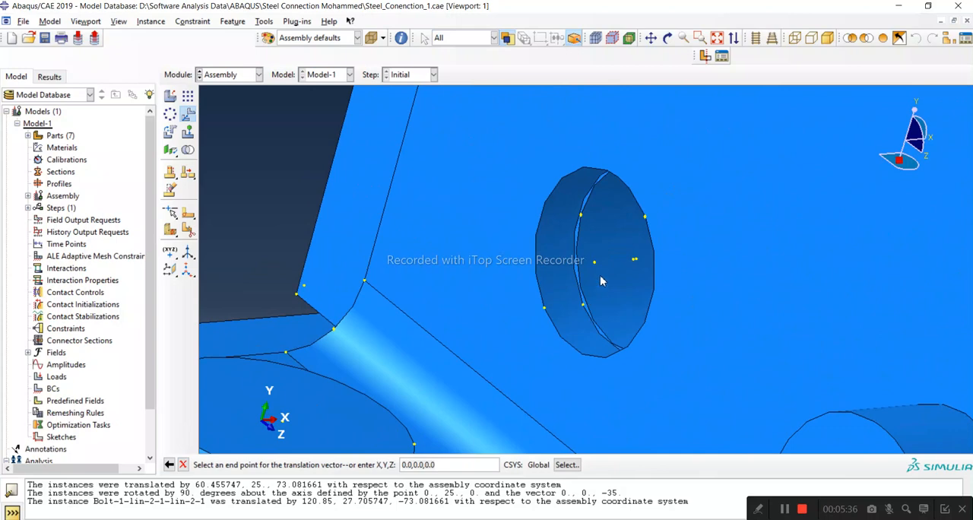
click(595, 263)
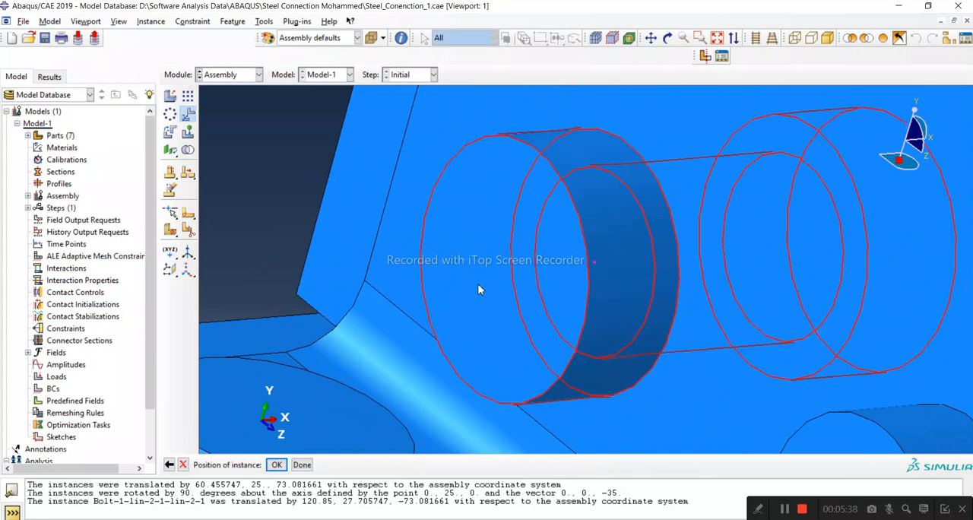
click(275, 464)
scroll(449, 314, down, 2)
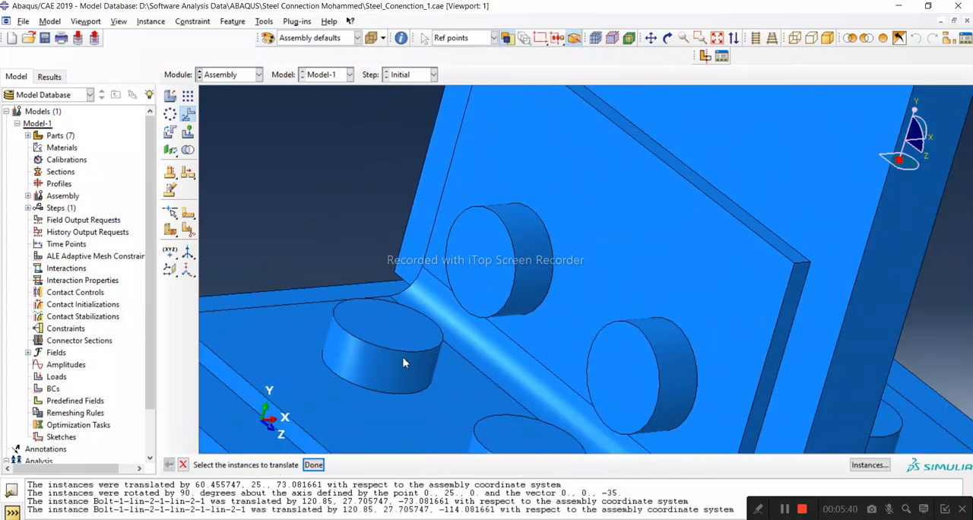
click(314, 465)
Examine the vertical-leg bolts and the joint at the base of the vertical plate from the front.
scroll(469, 258, down, 5)
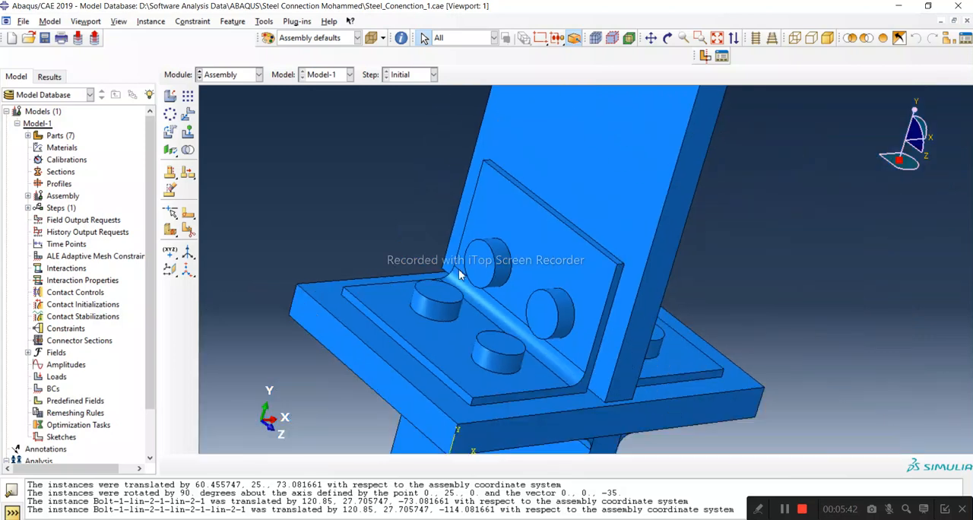
click(667, 38)
drag(566, 335, 529, 332)
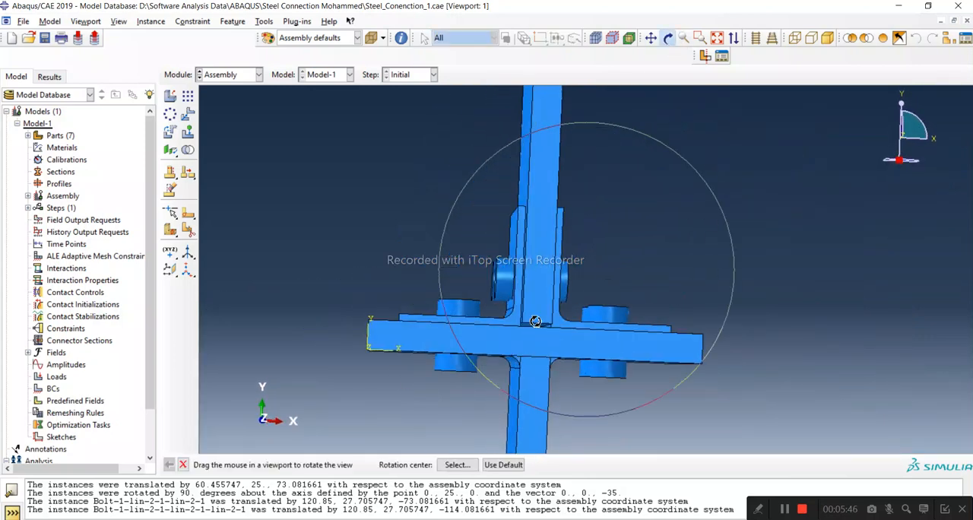
scroll(502, 309, up, 2)
scroll(503, 309, up, 5)
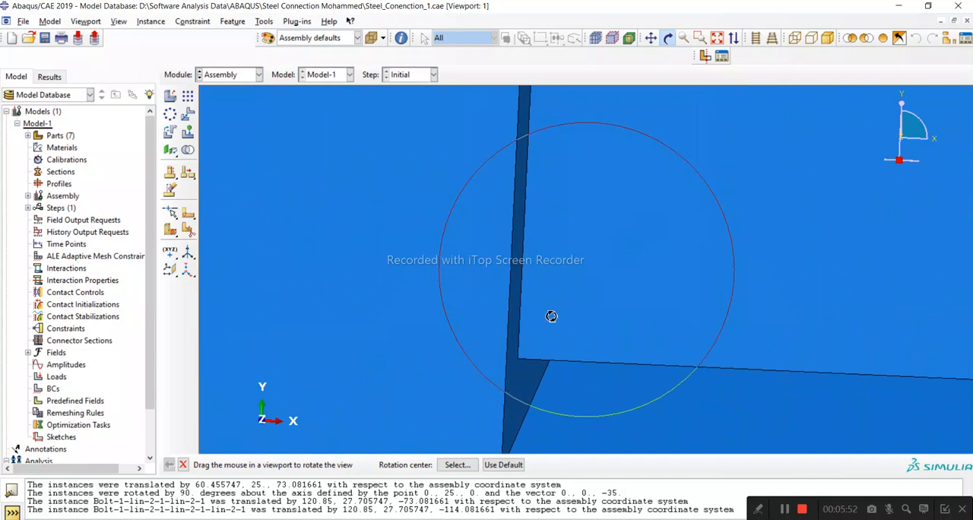
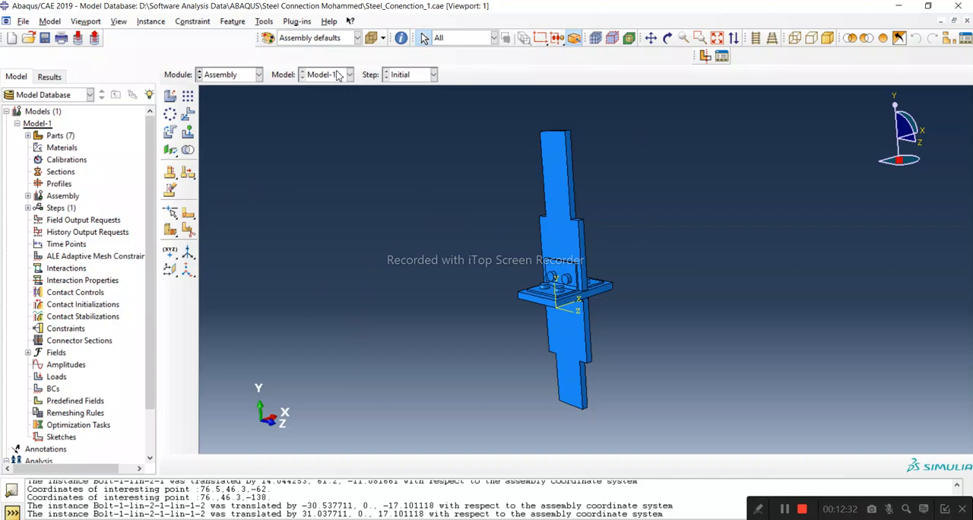
Create a material named Steel and give it a uniform mass density of 7800.
click(55, 148)
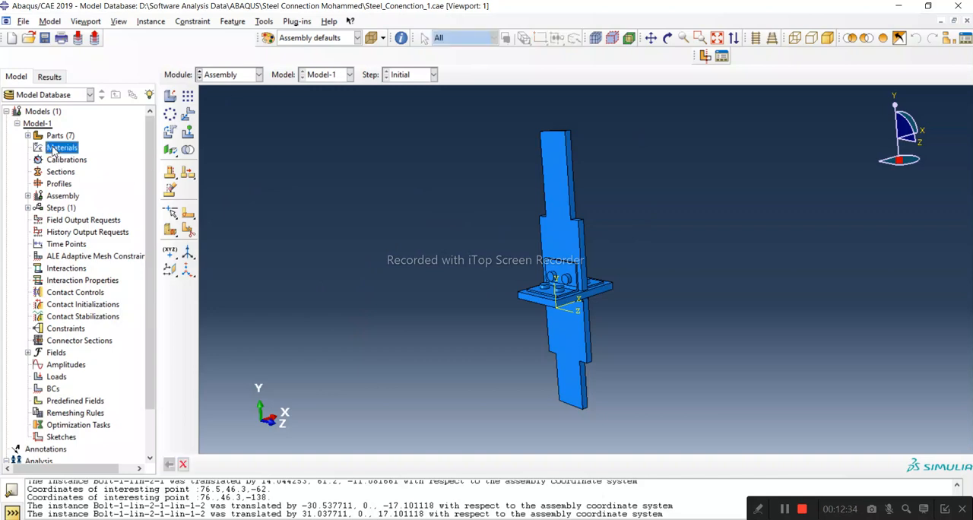
double_click(54, 148)
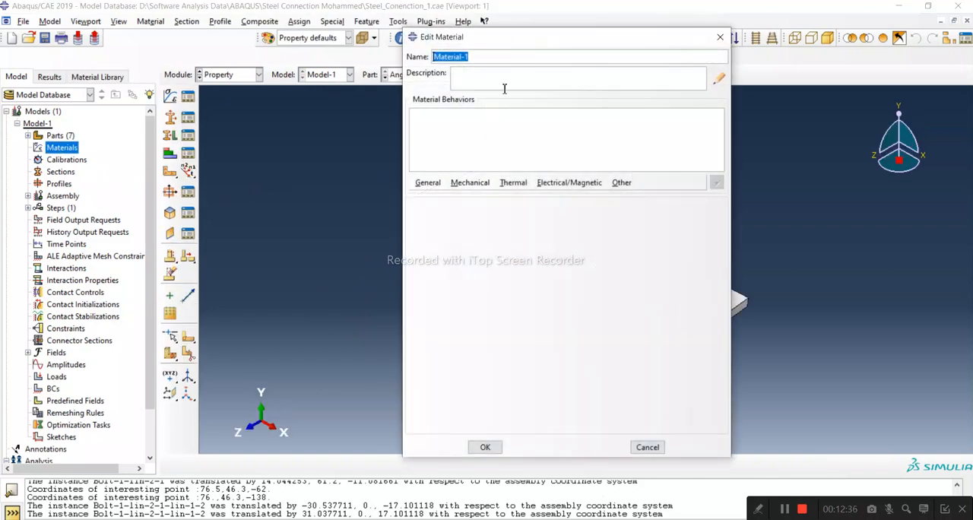
text(STeel)
click(427, 183)
click(441, 197)
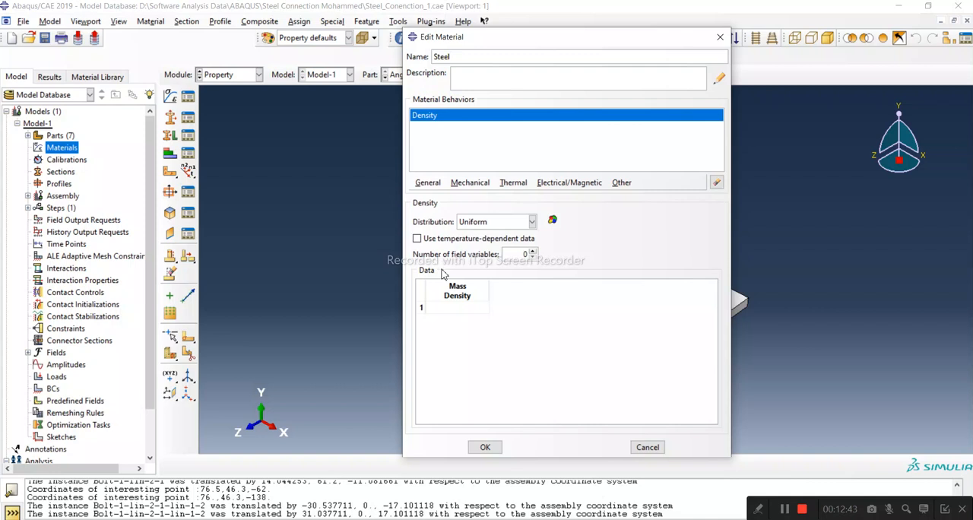
click(459, 307)
text(7800)
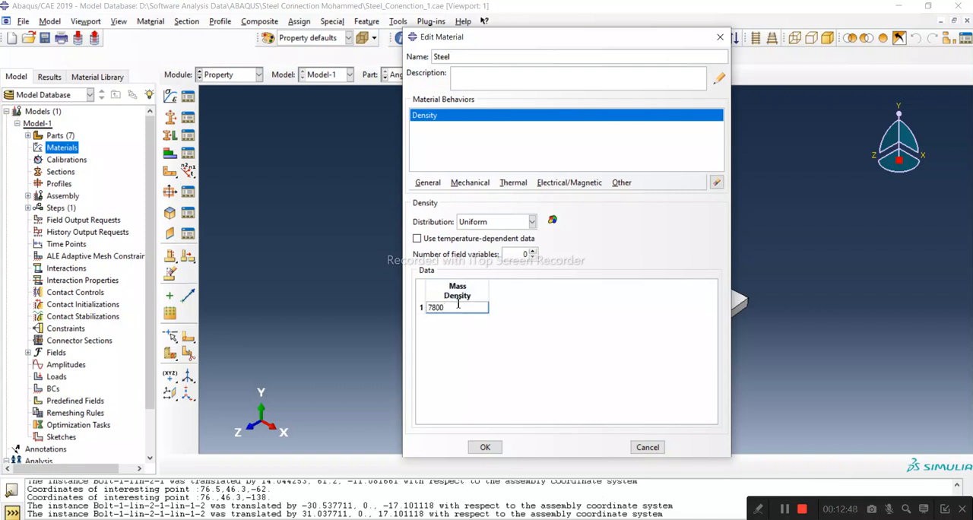
Add isotropic elastic behavior to the Steel material with Young's modulus 200E9 and Poisson's ratio 0.3.
click(470, 183)
mouse_move(467, 196)
click(633, 197)
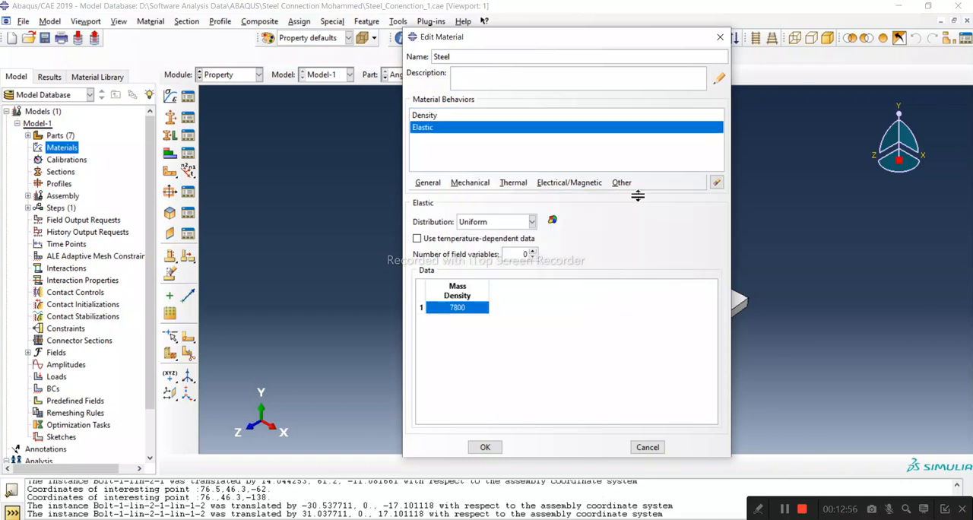
click(475, 355)
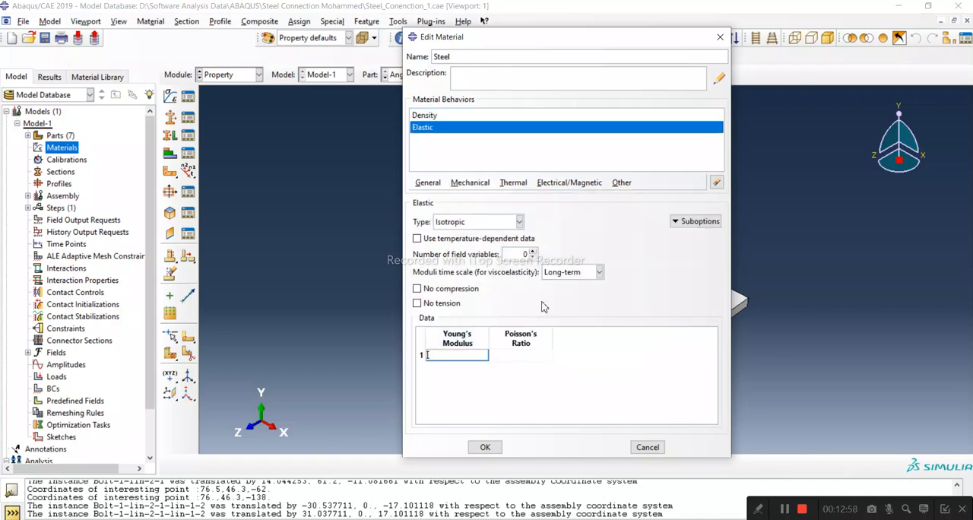
text(200E9)
key(Tab)
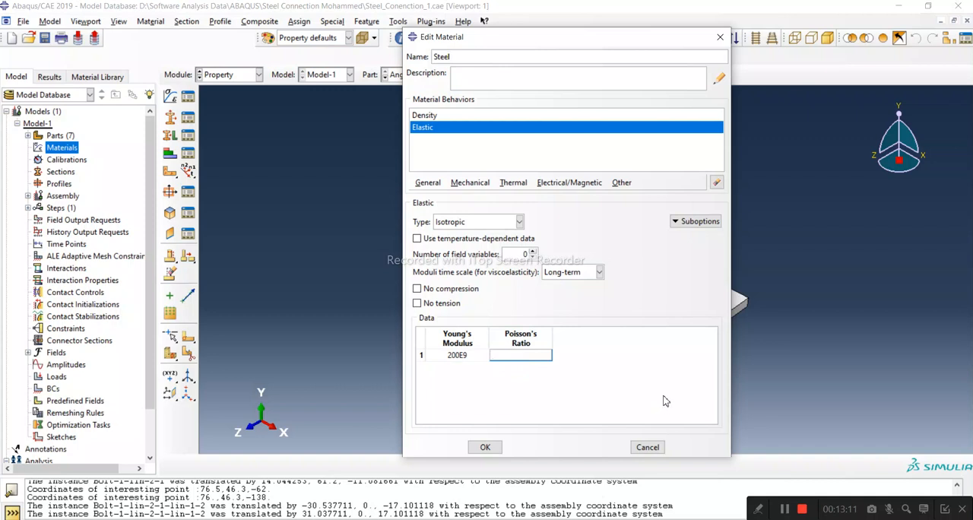
text(0)
key(Return)
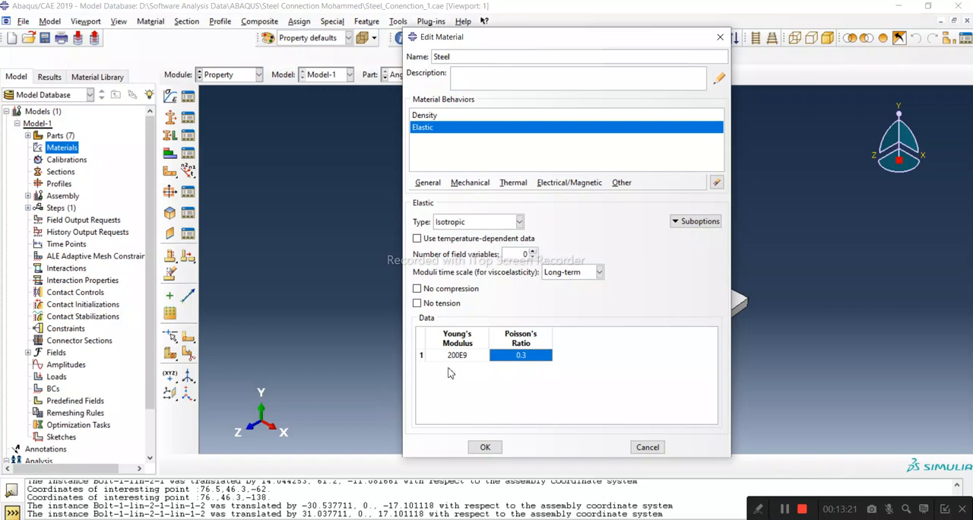
double_click(459, 356)
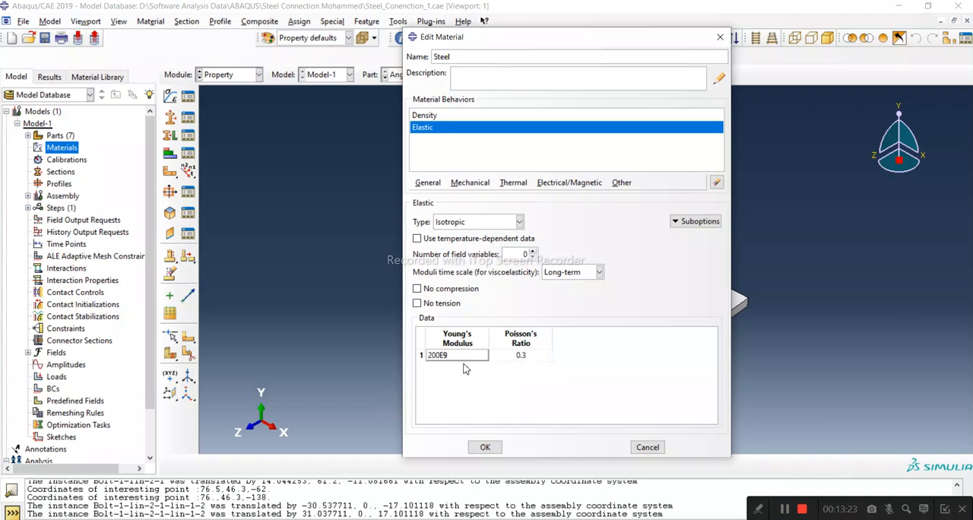
key(BackSpace)
text(E9)
Return to the Steel material's density data and open the mass density value for editing.
click(426, 116)
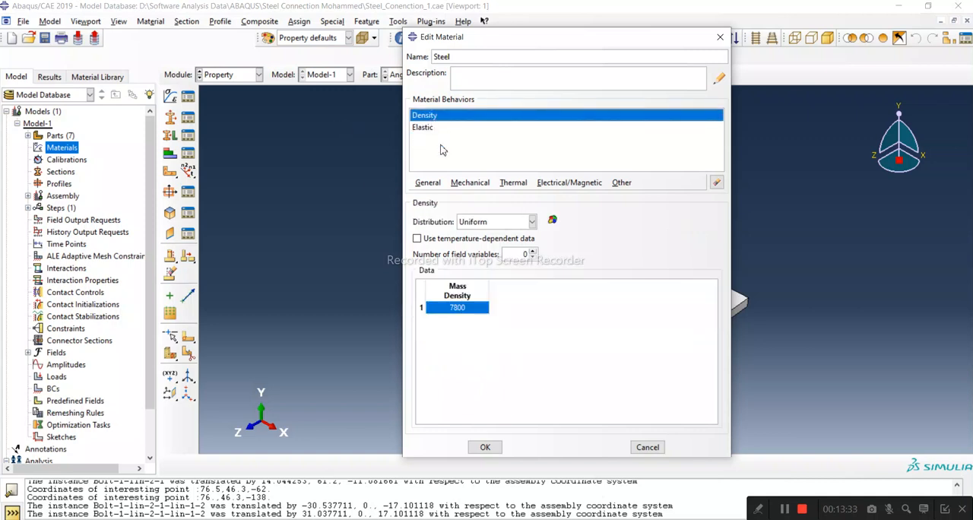
click(474, 306)
click(465, 307)
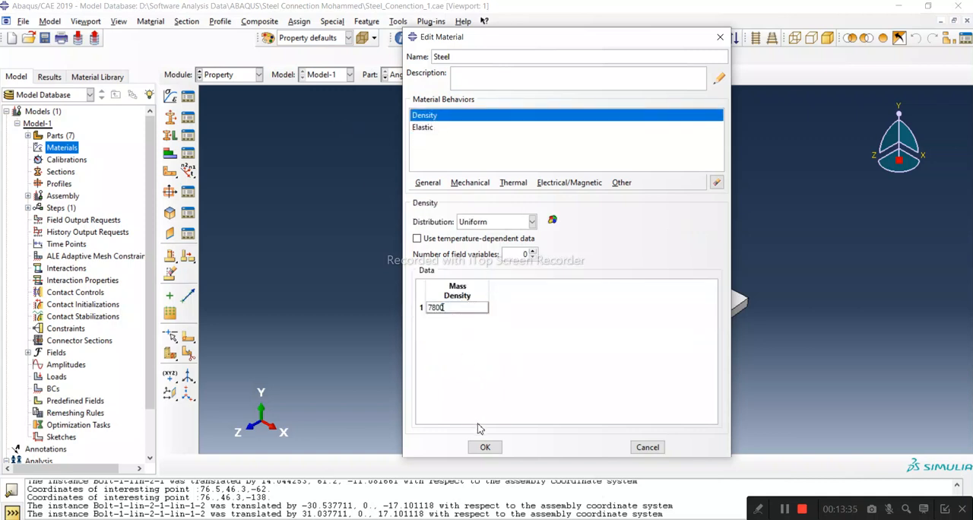
Switch to Microsoft Edge and connect the computer to the SHAW-BCF2 Wi-Fi network.
click(176, 519)
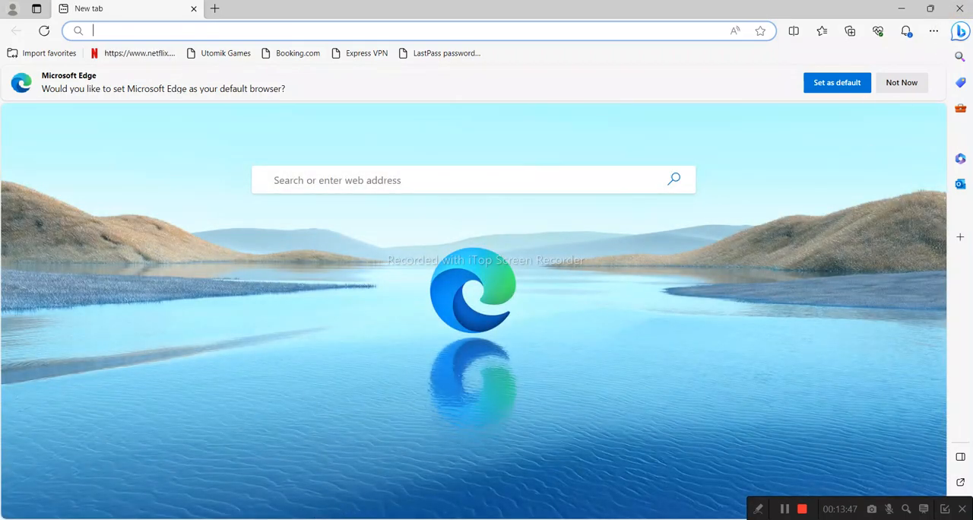
click(815, 237)
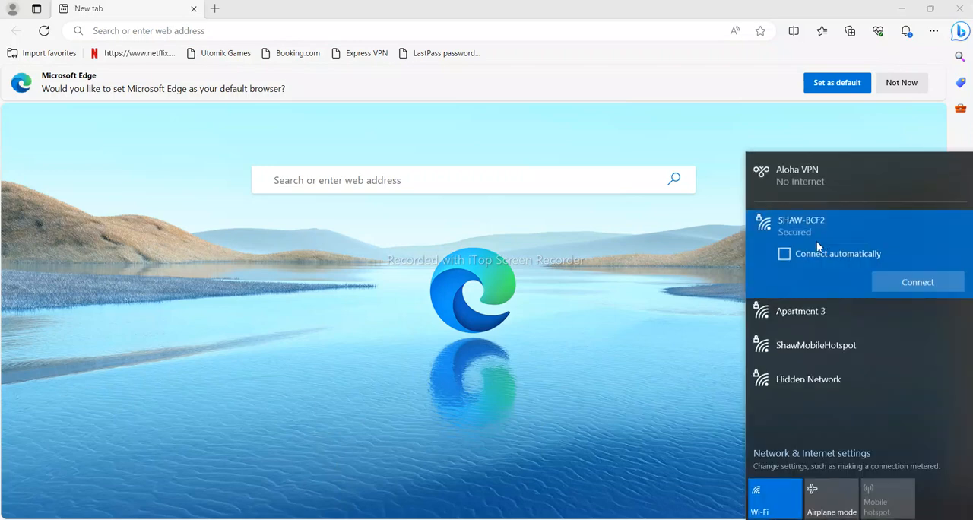
click(892, 278)
Search the web for kg/m3 to tonne/mm3 and convert 7800 kg/m^3 to ton/mm^3 on convertunits.com.
click(357, 29)
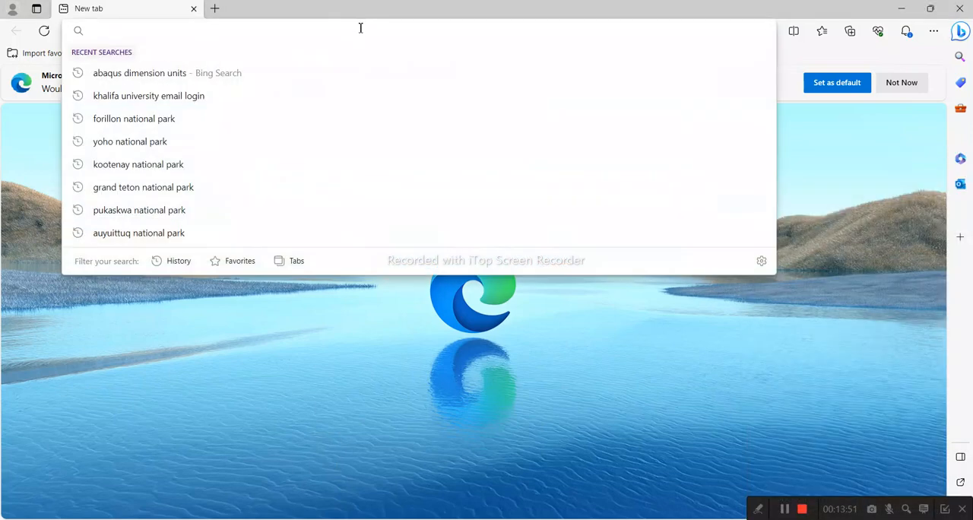
text(kg/m3)
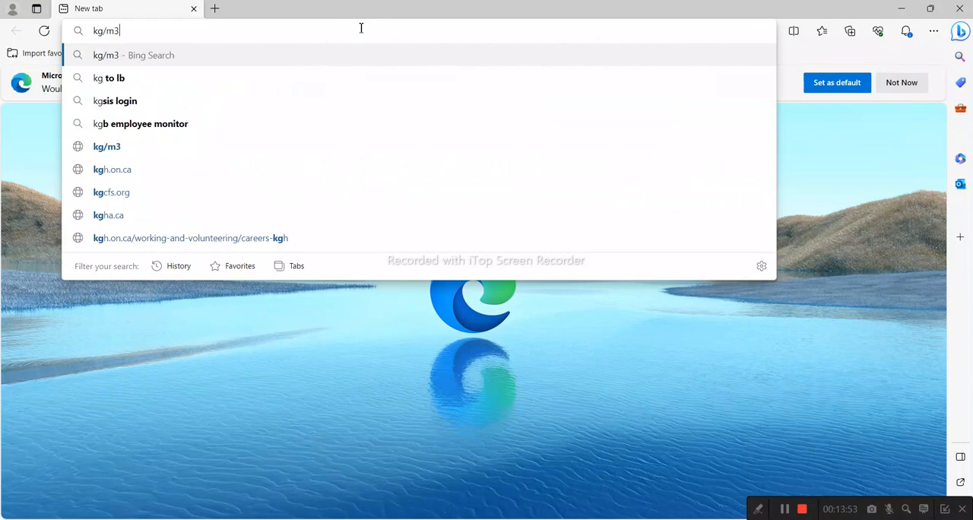
text( to tonn)
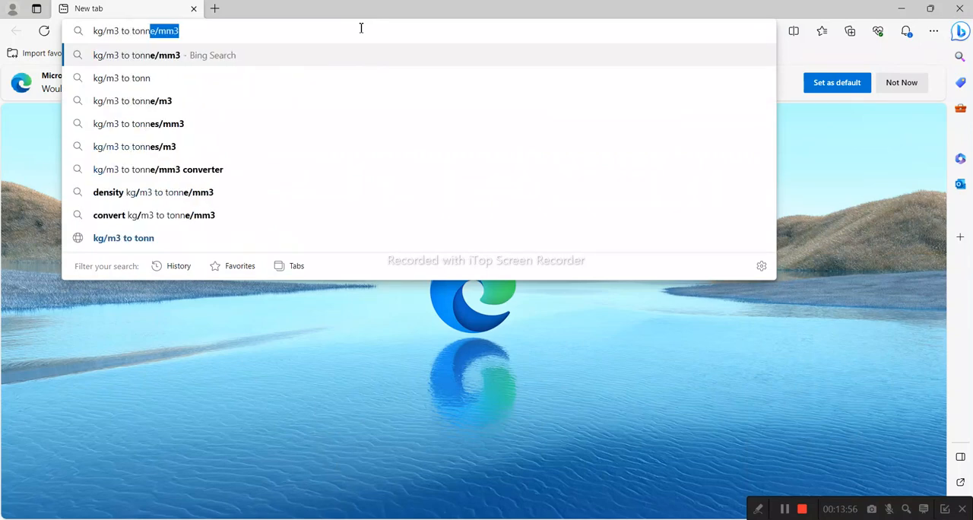
key(Return)
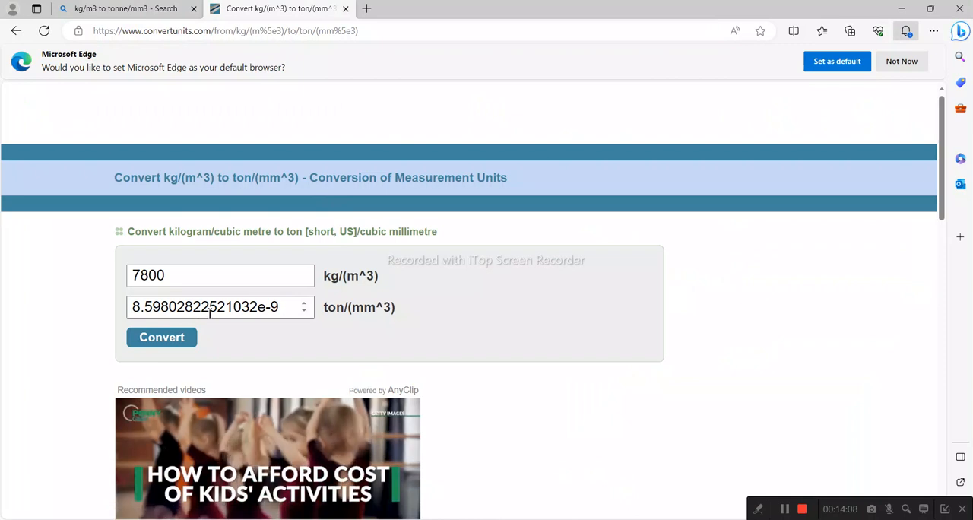
drag(131, 307, 283, 316)
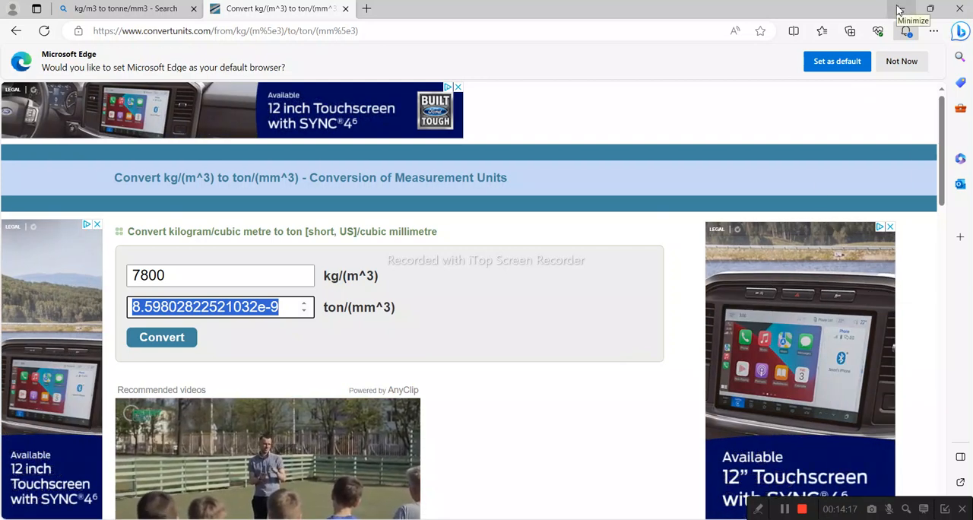
Change the target unit in the converter page's address from ton to tonne and load that page.
click(315, 30)
click(314, 31)
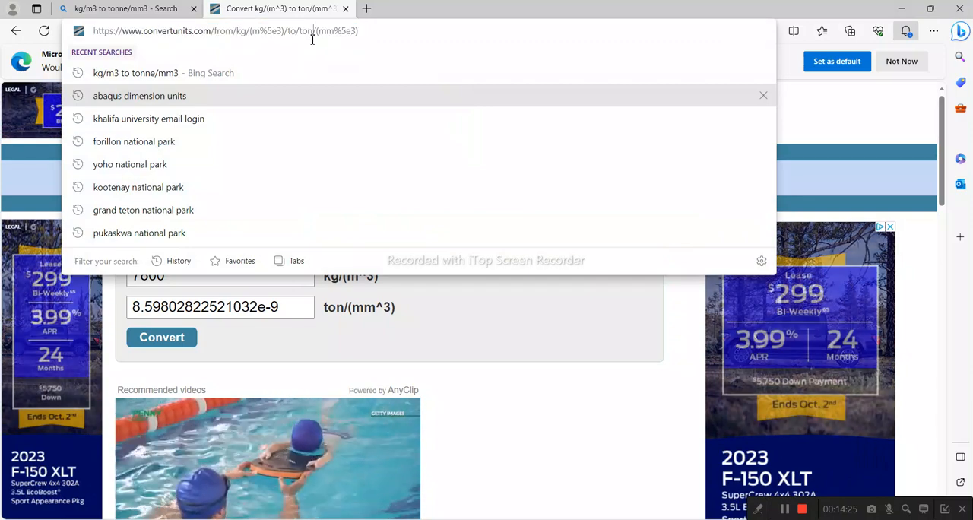
text(ne)
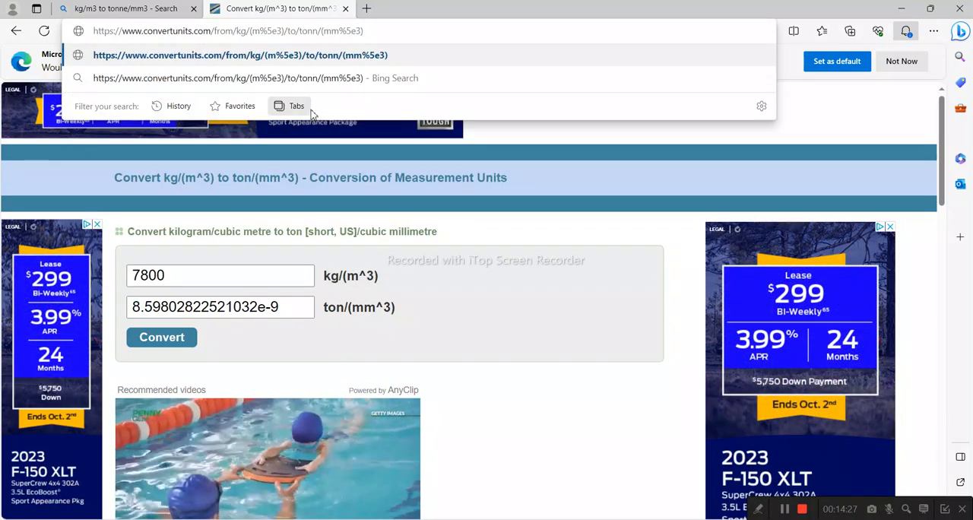
key(Return)
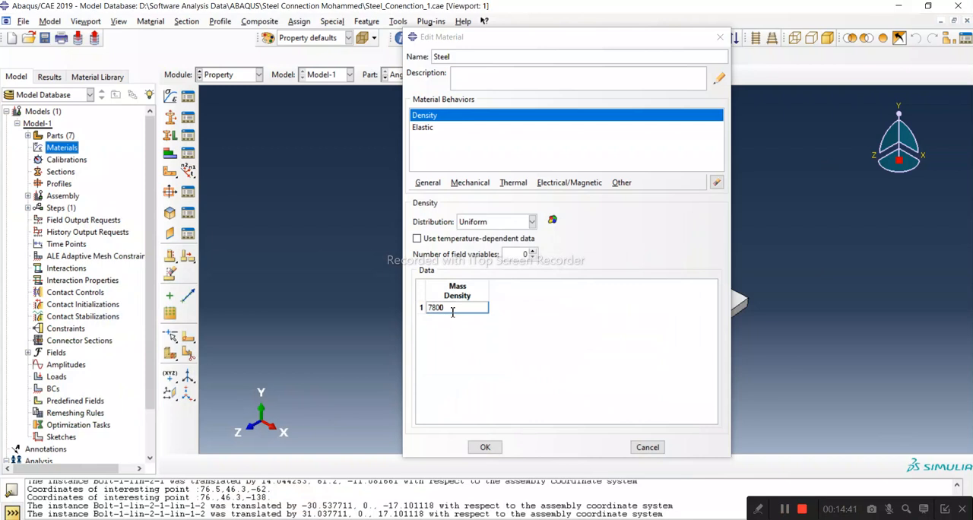
Switch back to Abaqus/CAE and set the Steel material's mass density to 7.8e-9.
double_click(452, 307)
text(7.8e-9)
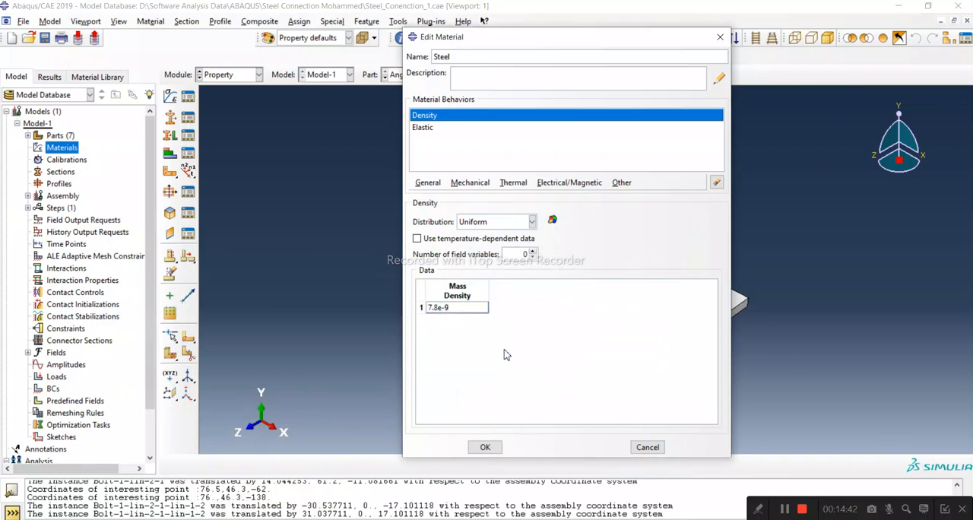
click(467, 183)
mouse_move(456, 196)
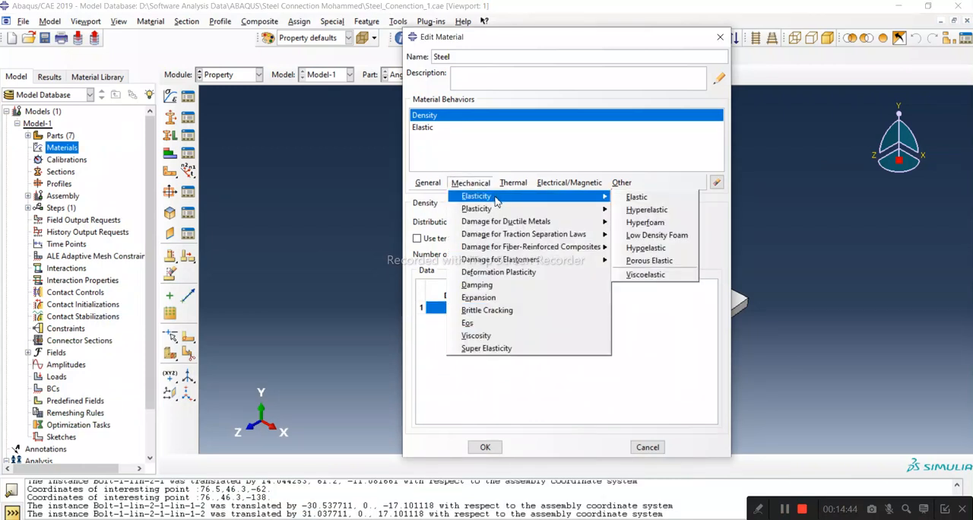
key(Escape)
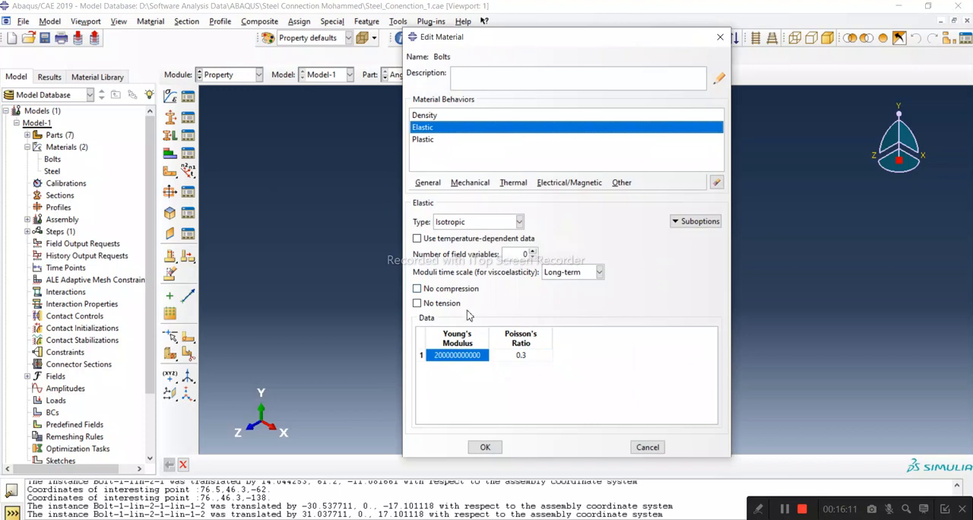
double_click(442, 356)
click(434, 355)
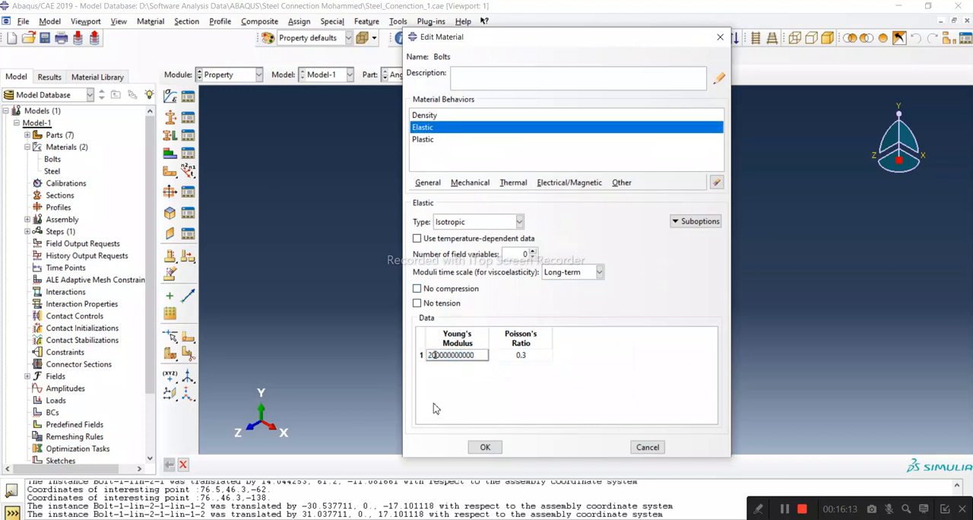
click(445, 419)
click(435, 354)
drag(436, 354, 431, 355)
text(1)
In the Bolts material's plastic data, set the second yield stress to 1100E6 and edit its plastic strain.
click(440, 141)
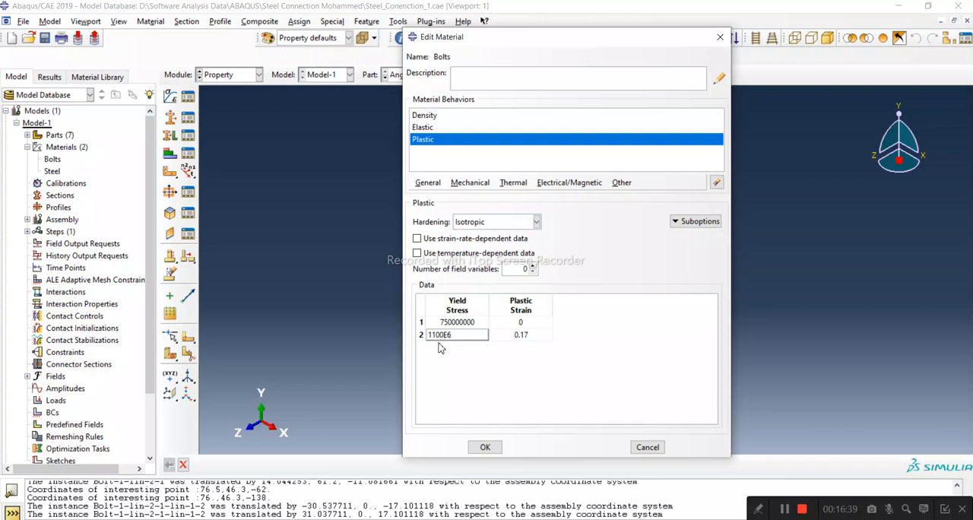
click(523, 340)
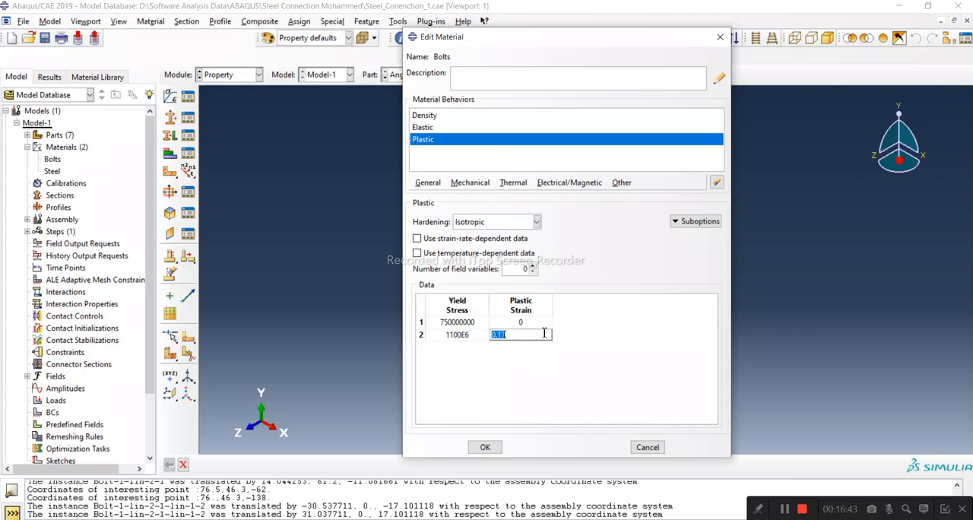
text(0)
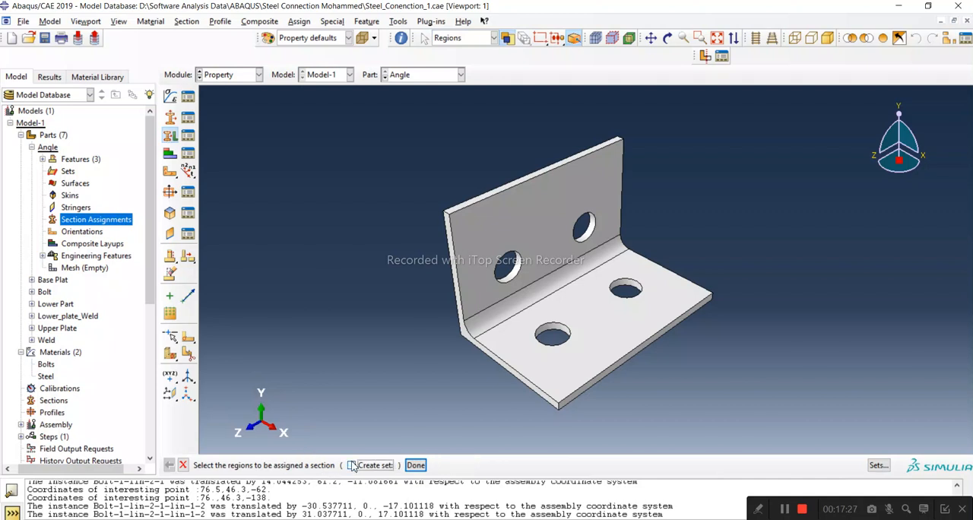
Pick the whole Angle part as the region for a section assignment.
click(495, 344)
click(496, 344)
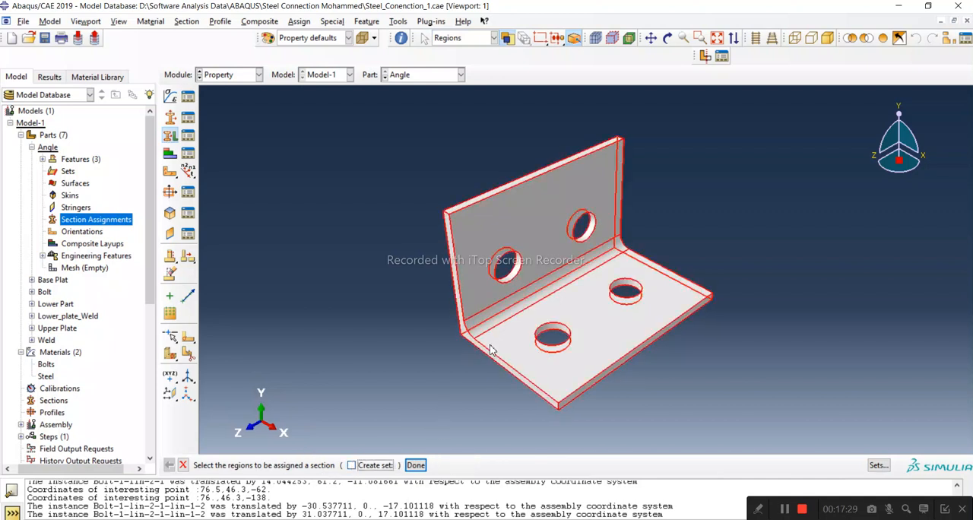
click(416, 465)
Create a solid homogeneous section named Steel_sec with the Steel material and assign it to the Angle part.
click(146, 173)
text(Steel)
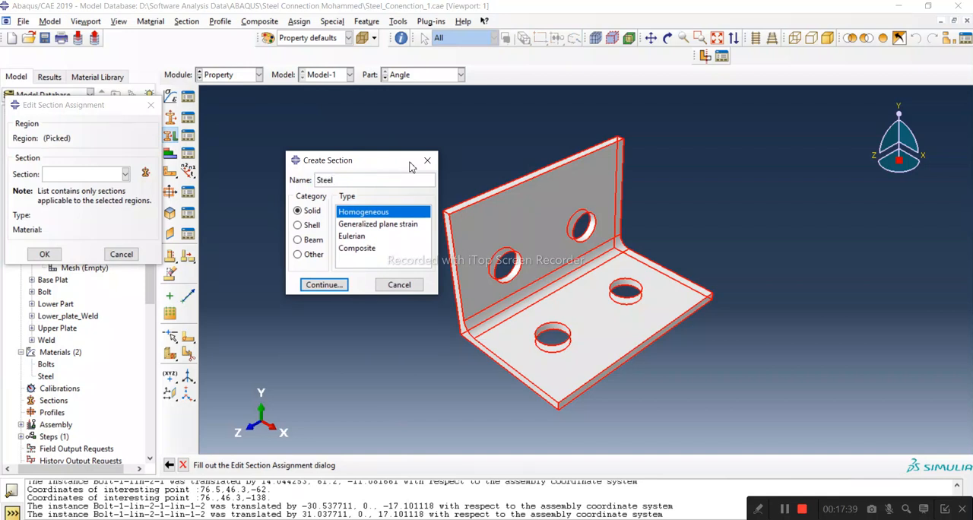
text(_sec)
click(324, 284)
click(107, 180)
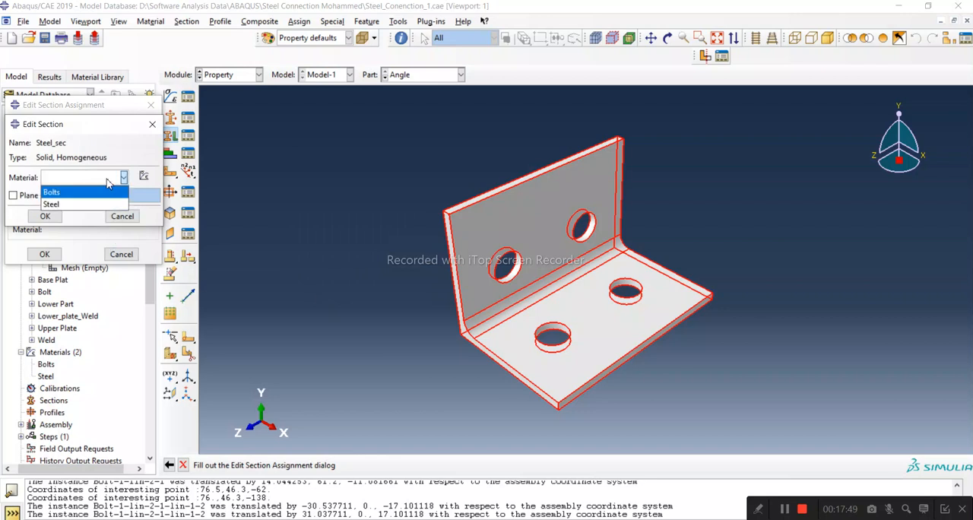
click(70, 203)
click(47, 217)
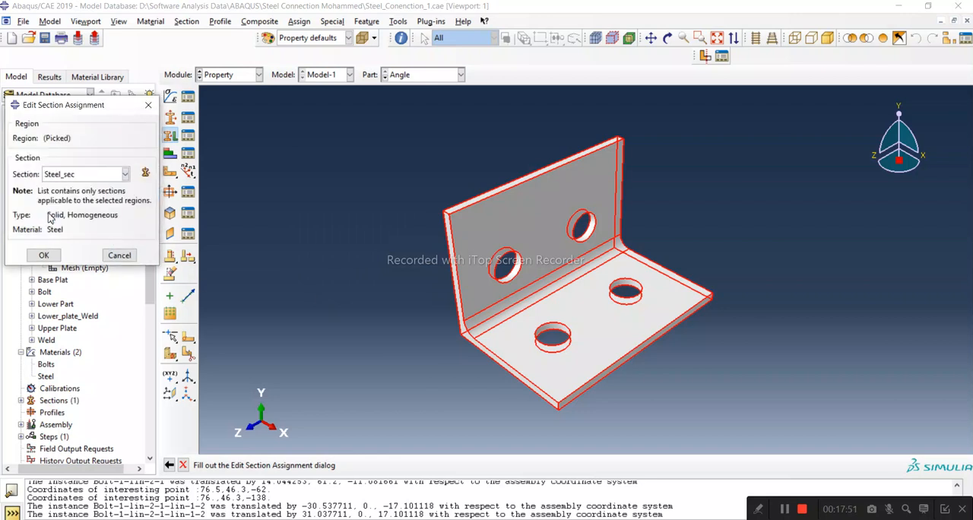
click(44, 254)
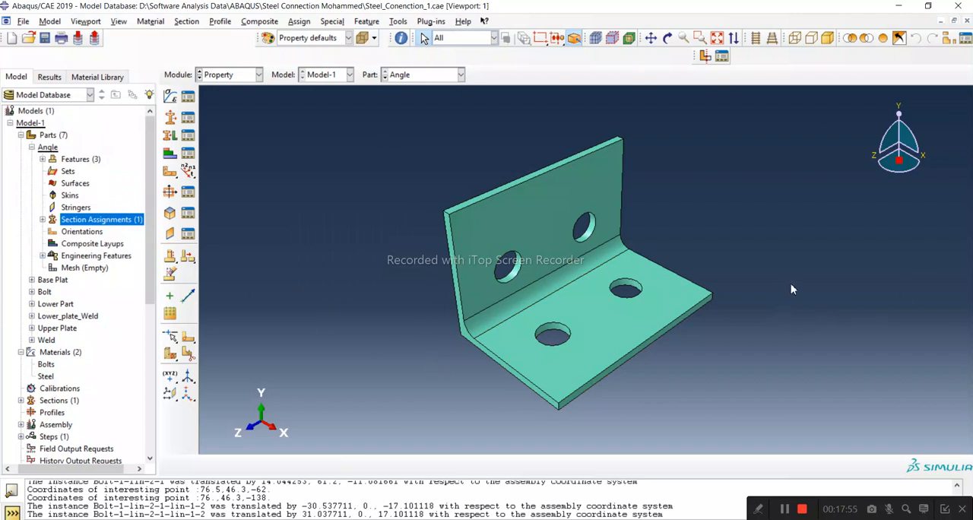
Assign the Steel_sec section to the whole Base Plat part.
scroll(630, 322, up, 2)
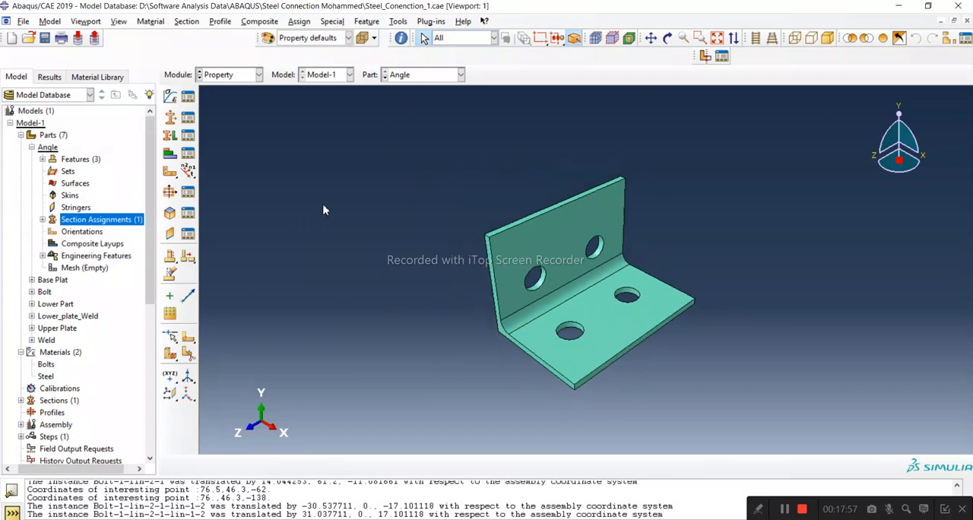
click(32, 148)
click(32, 159)
double_click(96, 231)
click(655, 301)
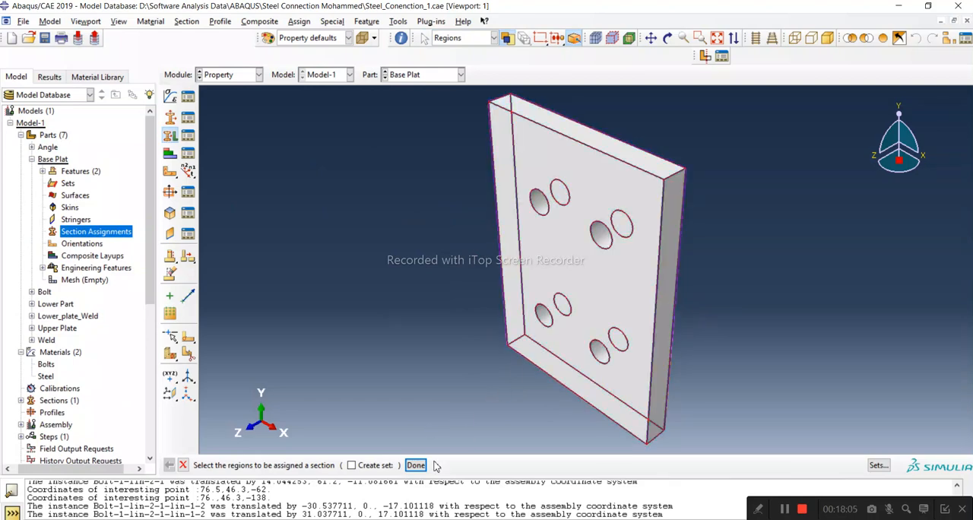
click(415, 464)
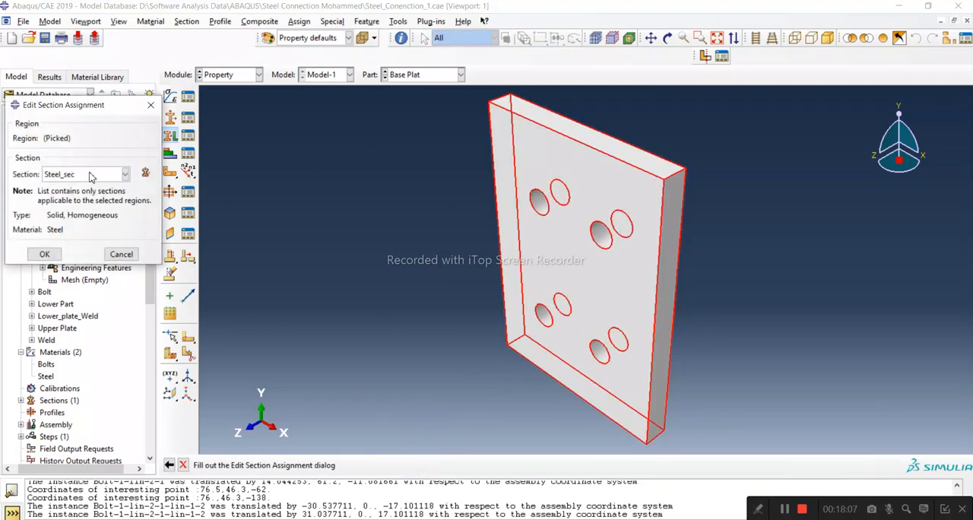
click(44, 254)
Make Bolt the current part and pick its whole body as the region for a section assignment.
click(32, 159)
double_click(44, 171)
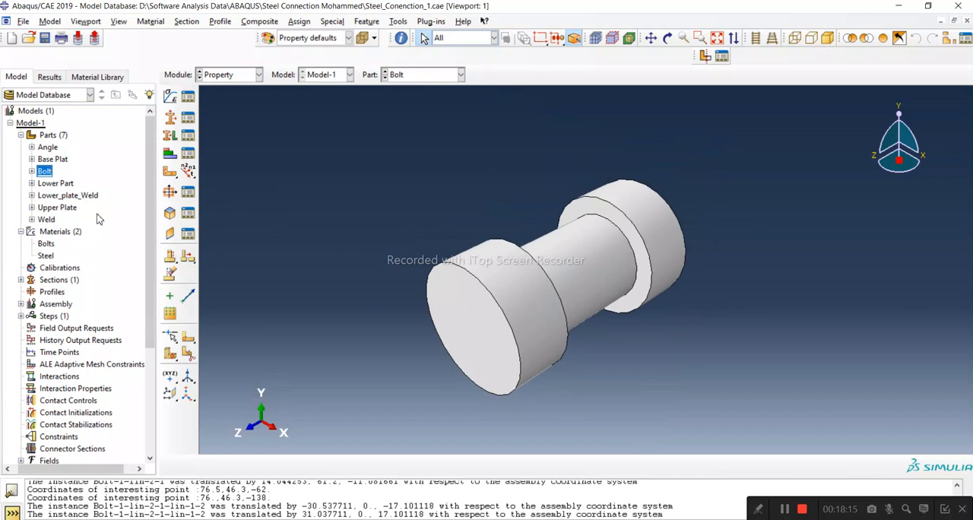
click(32, 171)
double_click(95, 244)
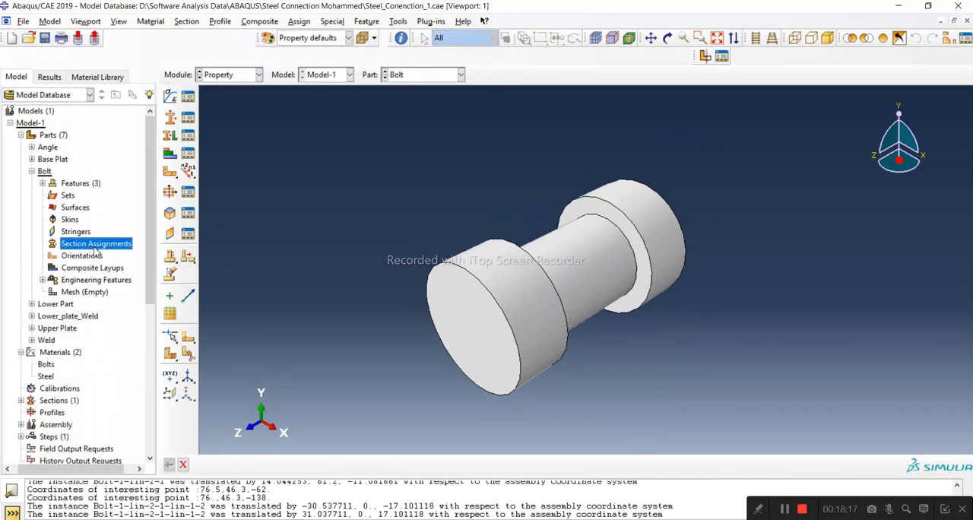
click(549, 313)
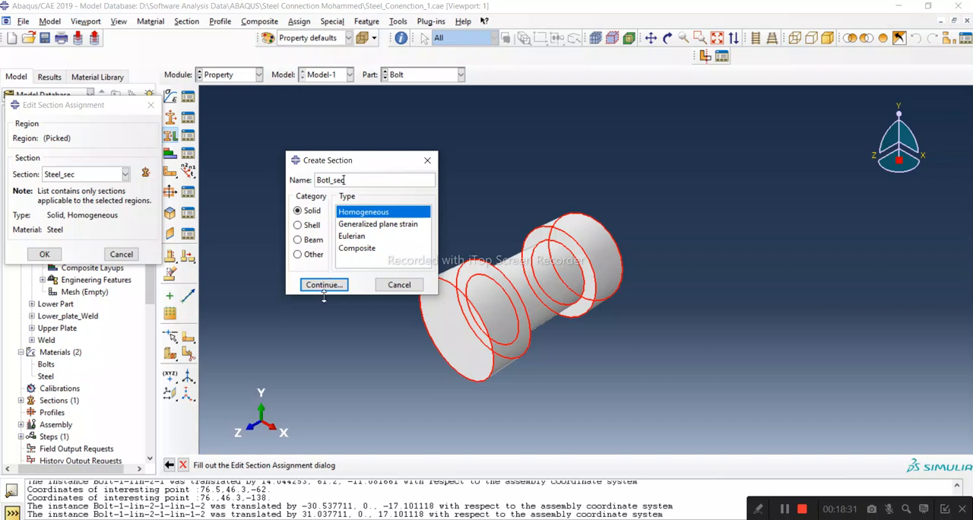
Create a solid homogeneous section named Botl_sec with the Bolts material and assign it to the Bolt part.
click(323, 286)
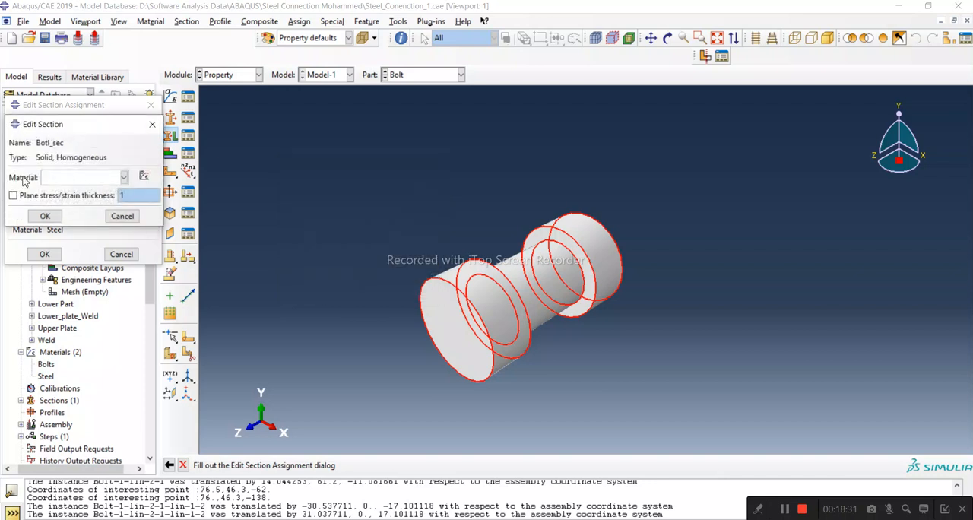
click(47, 180)
click(53, 194)
click(44, 216)
click(84, 175)
click(63, 187)
click(44, 254)
Assign the Steel_sec section to the whole Lower Part.
click(32, 171)
double_click(55, 183)
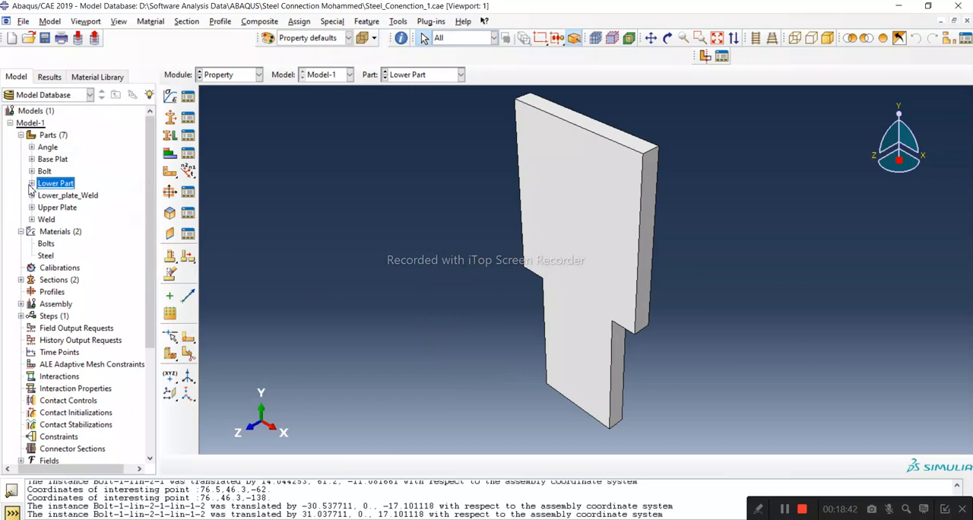
click(31, 184)
double_click(93, 257)
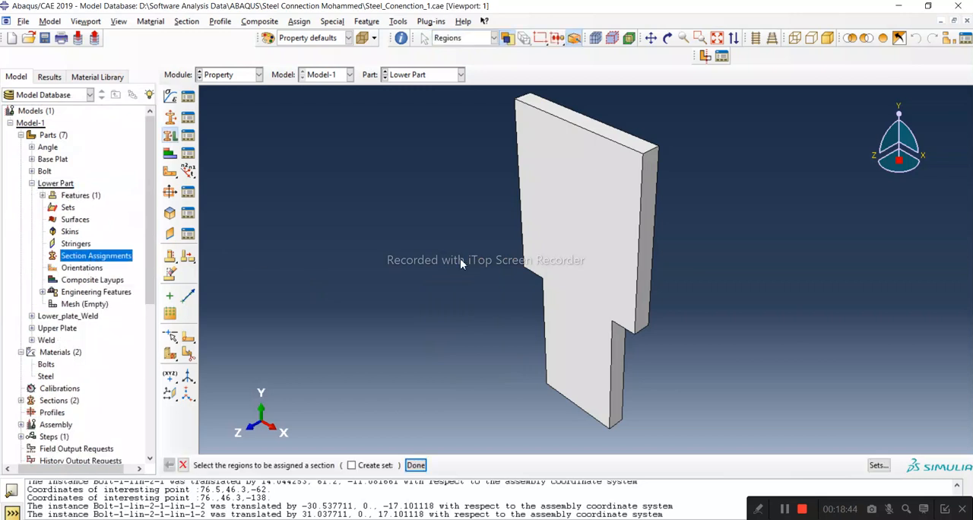
click(587, 248)
click(416, 465)
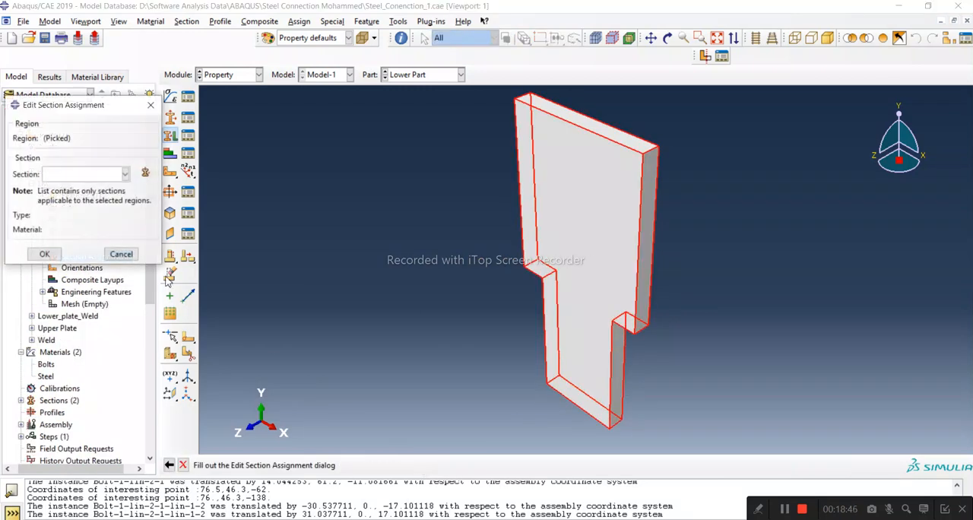
click(91, 175)
click(84, 200)
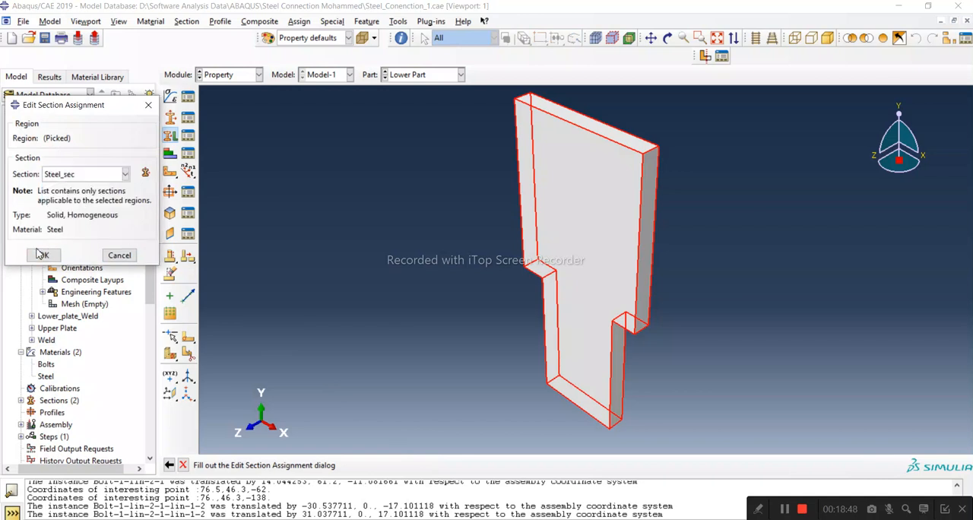
click(44, 253)
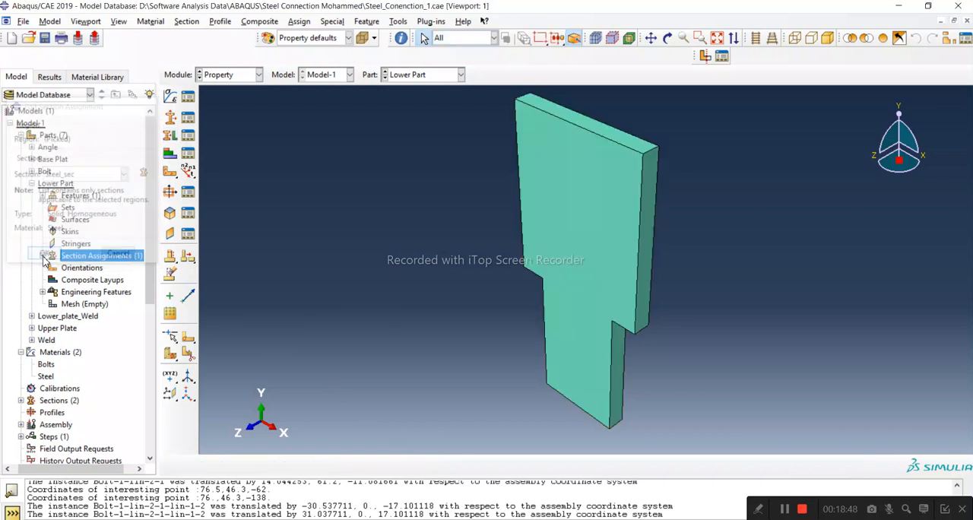
Bring up the Lower_plate_Weld and Upper Plate parts in turn for their section assignments.
click(32, 183)
double_click(50, 195)
click(31, 195)
double_click(49, 207)
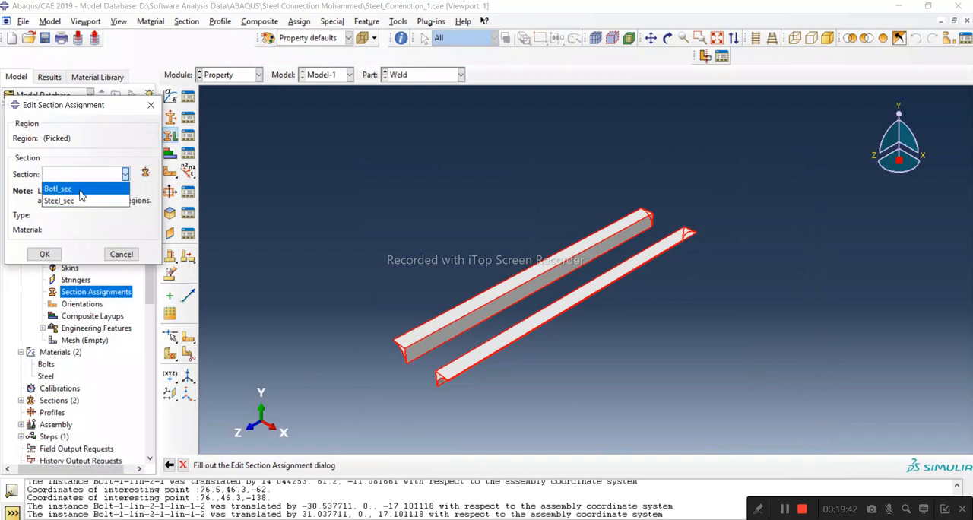
Assign the Steel_sec section to the picked region of the Weld part.
click(79, 201)
click(45, 254)
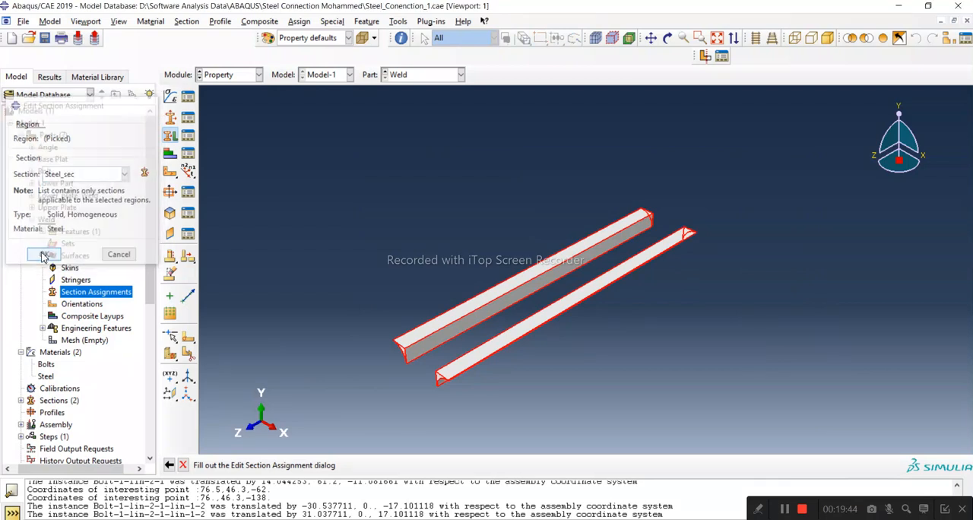
click(423, 463)
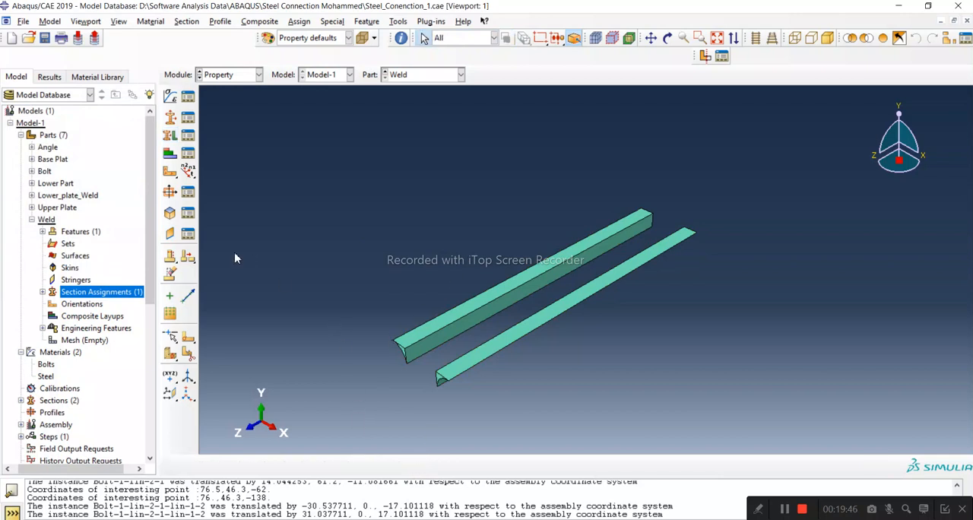
click(32, 220)
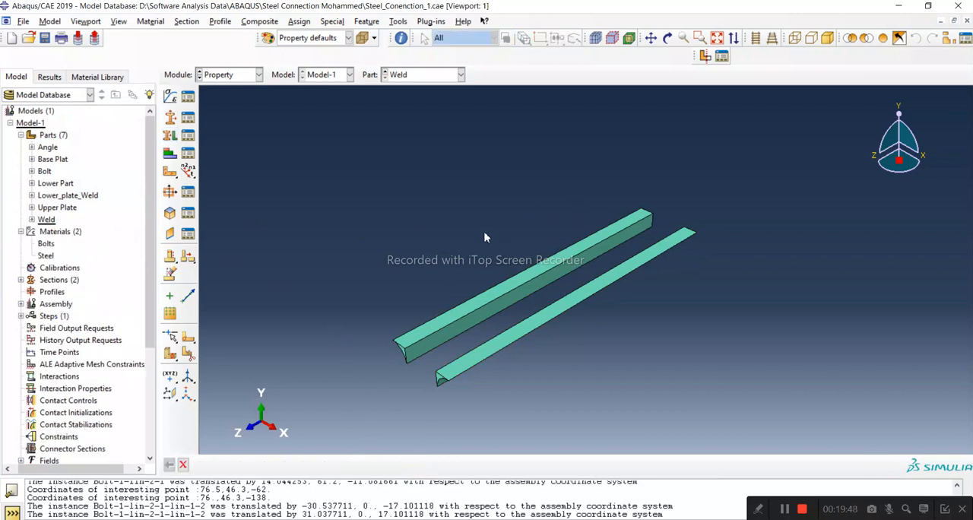
scroll(522, 284, down, 2)
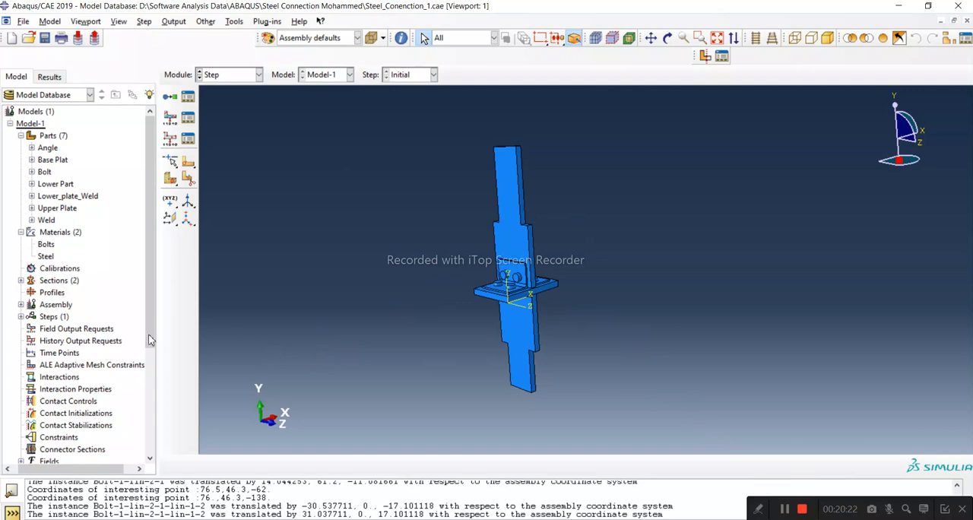